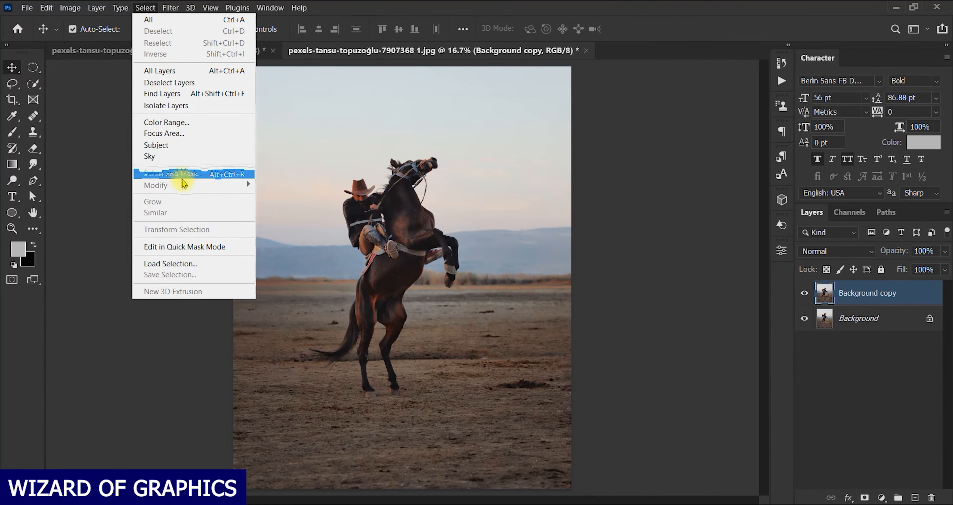
Select the horse and rider with Select Subject and turn the selection into a mask on the Background copy layer
left_click(205, 144)
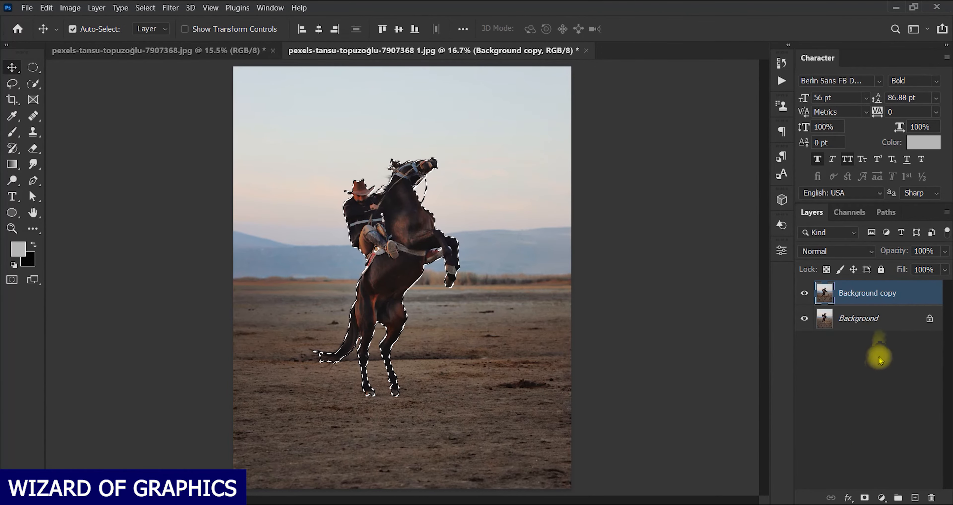
left_click(864, 498)
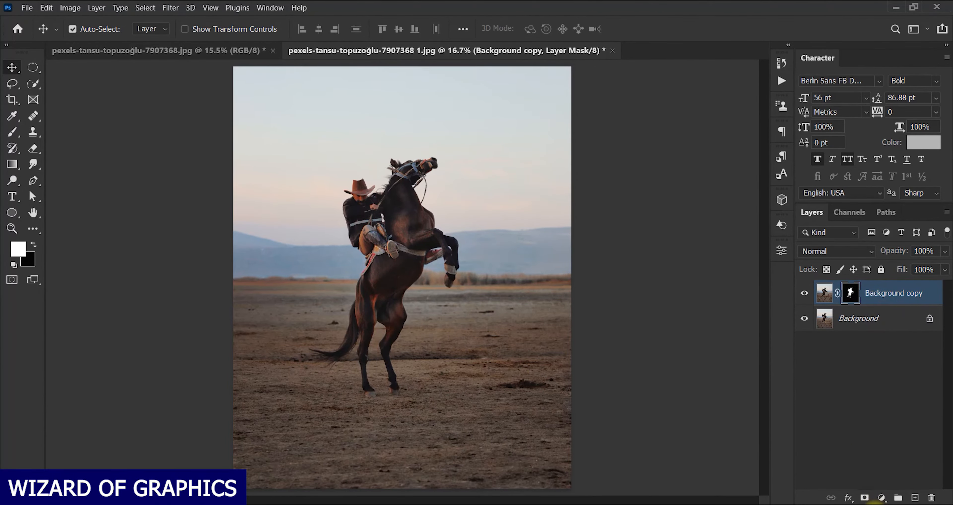
Add a black solid colour fill layer and clip it to the masked Background copy layer to make a silhouette
left_click(882, 498)
left_click(884, 287)
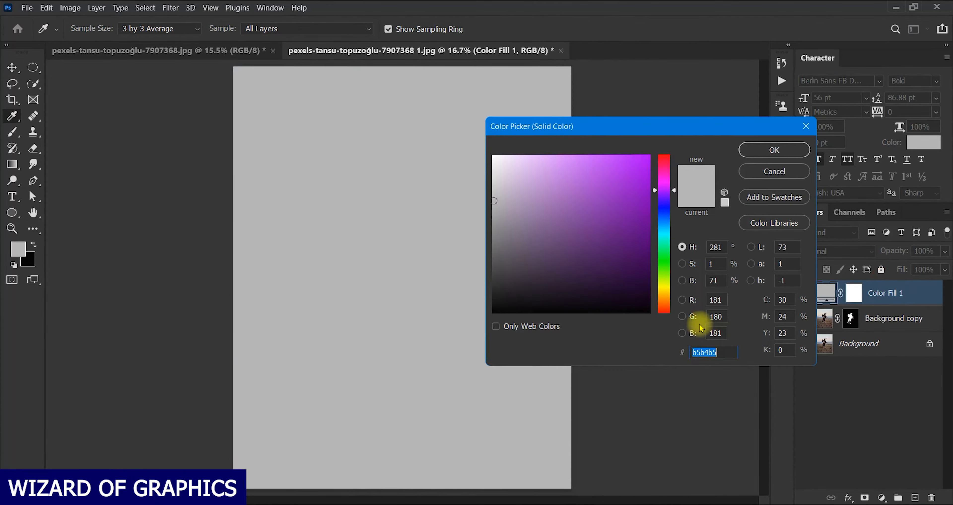
left_click_drag(545, 278, 432, 372)
left_click(767, 155)
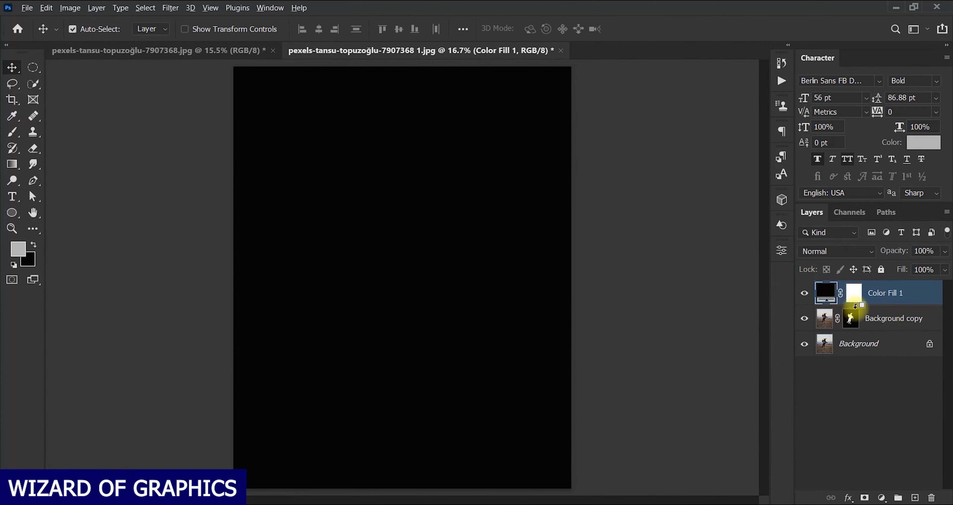
left_click(872, 303, "alt")
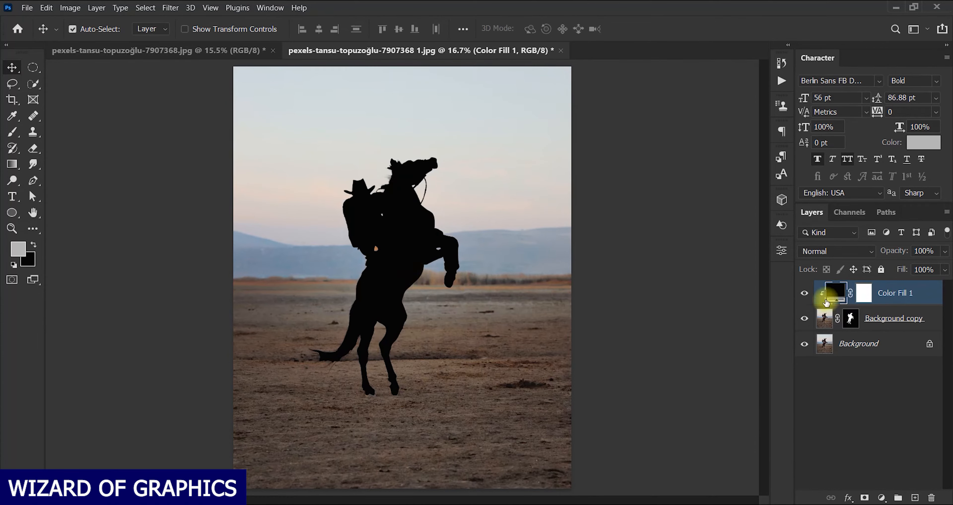
Paint white with the Brush tool on the Background copy layer's mask to close the small gap in the silhouette
left_click(846, 321)
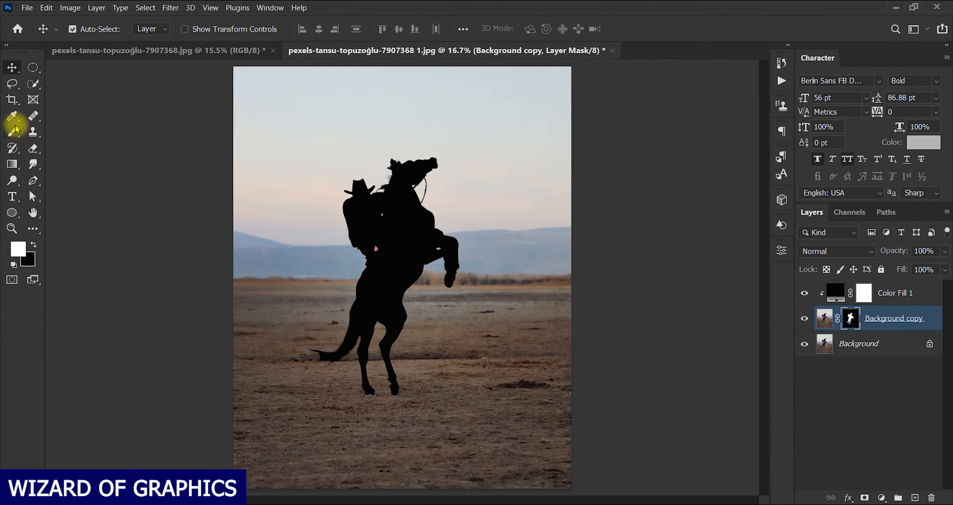
left_click(11, 131)
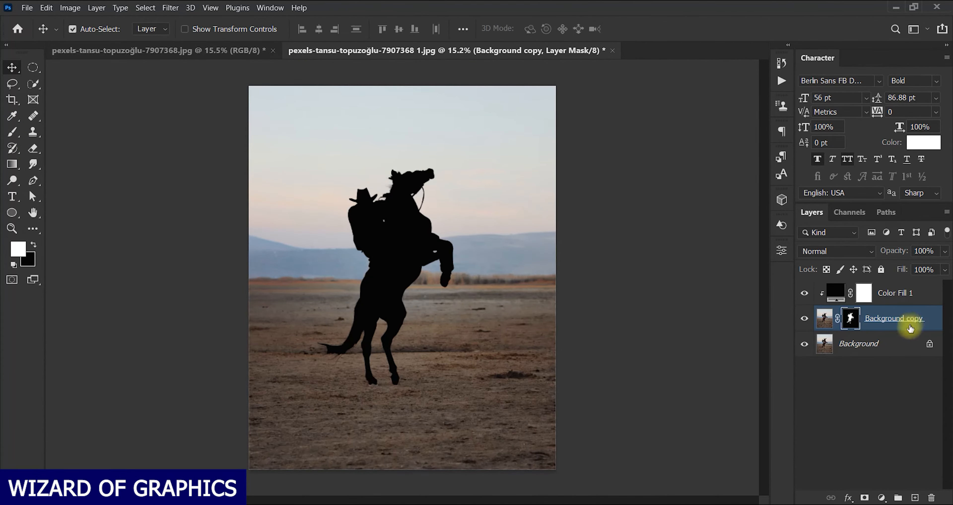
Add a gradient fill layer above the Background layer using the yellow-to-red-orange preset from the Oranges group
left_click(844, 351)
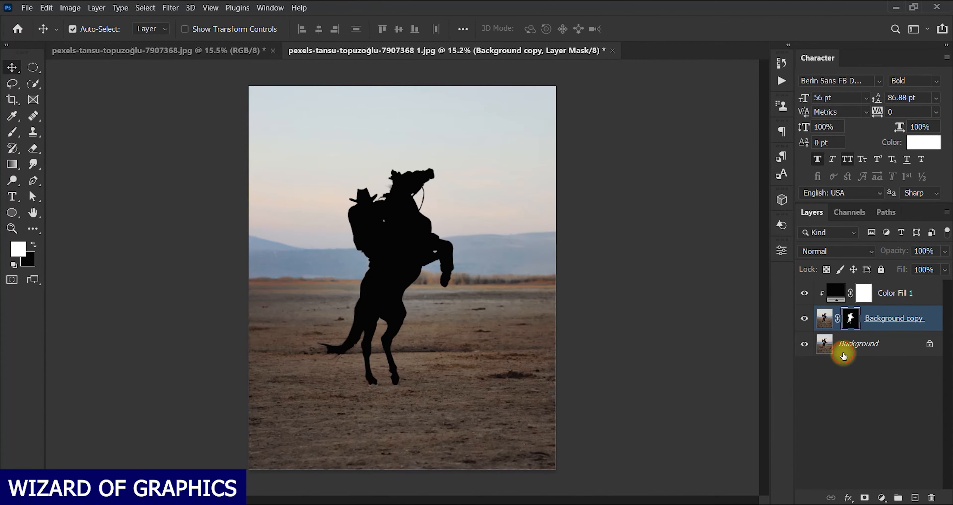
left_click(879, 495)
left_click(864, 288)
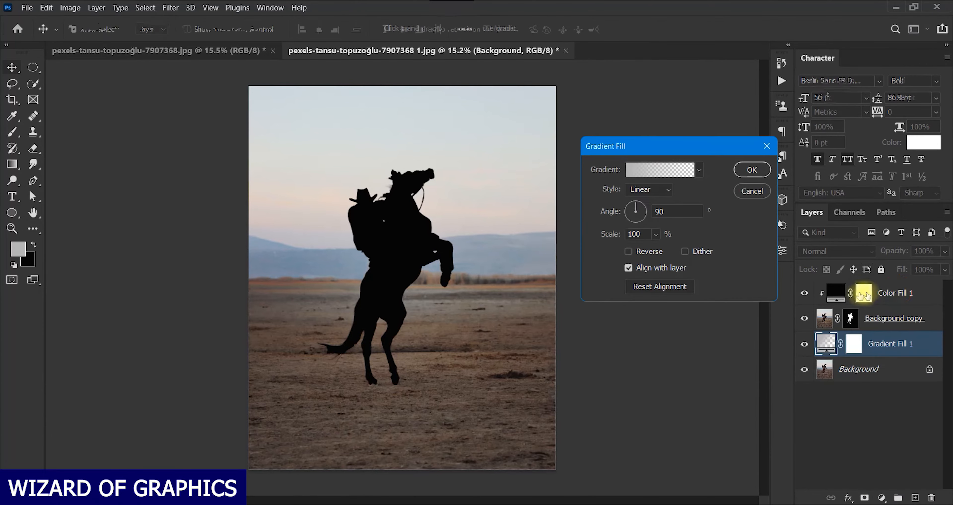
left_click(699, 169)
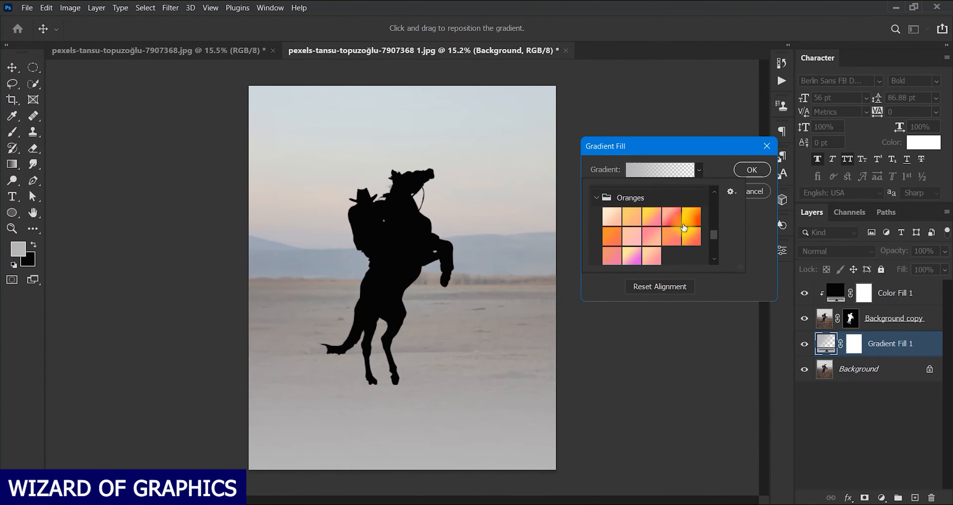
left_click(691, 225)
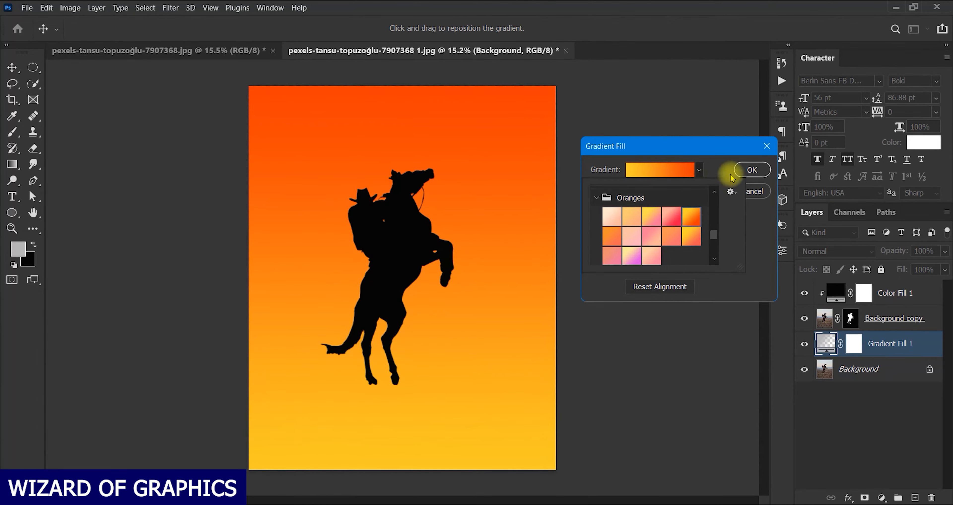
left_click(751, 169)
Reverse the direction of the gradient fill and set its layer's blend mode to Linear Burn
left_click(805, 344)
double_click(826, 344)
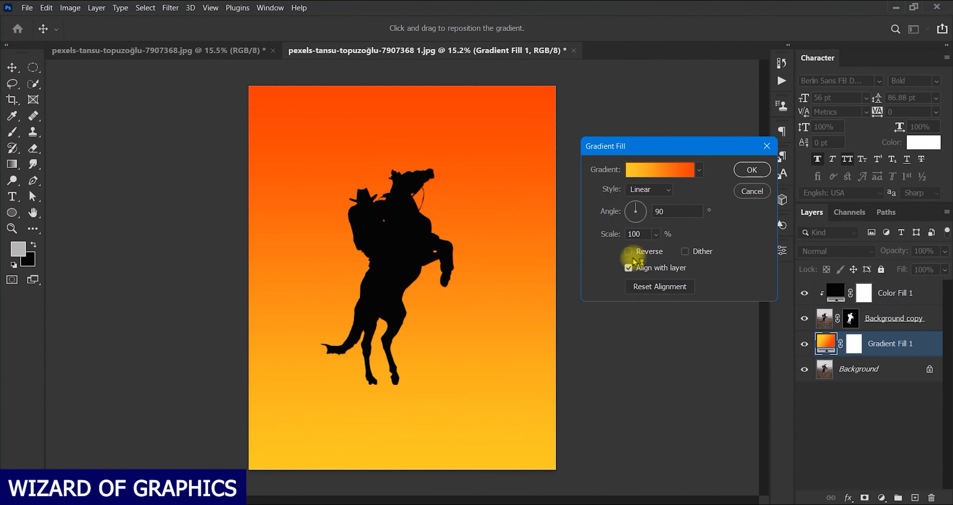
left_click(628, 251)
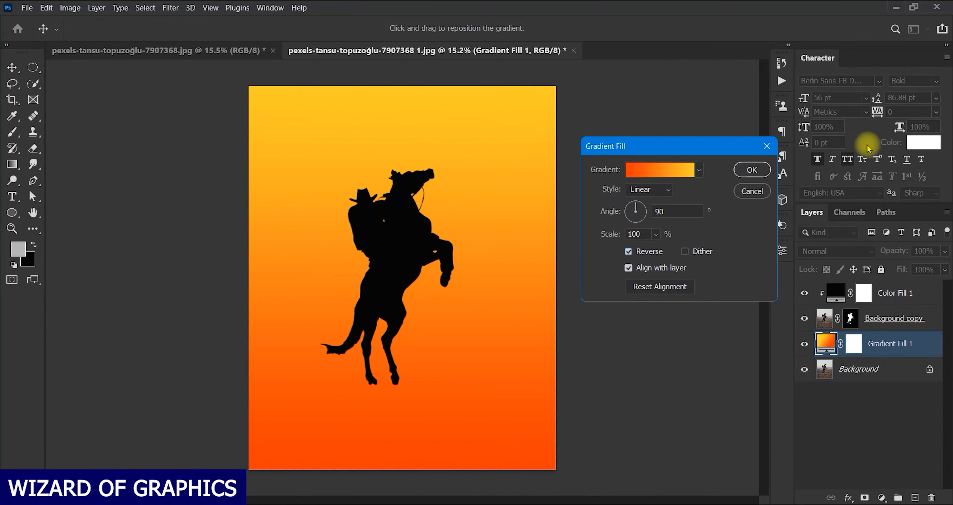
left_click(747, 171)
left_click(835, 251)
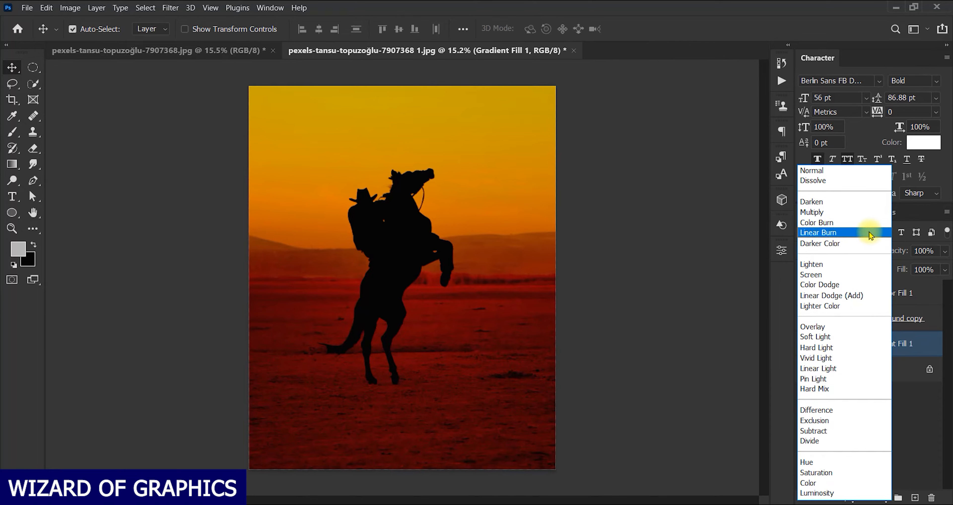
left_click(869, 233)
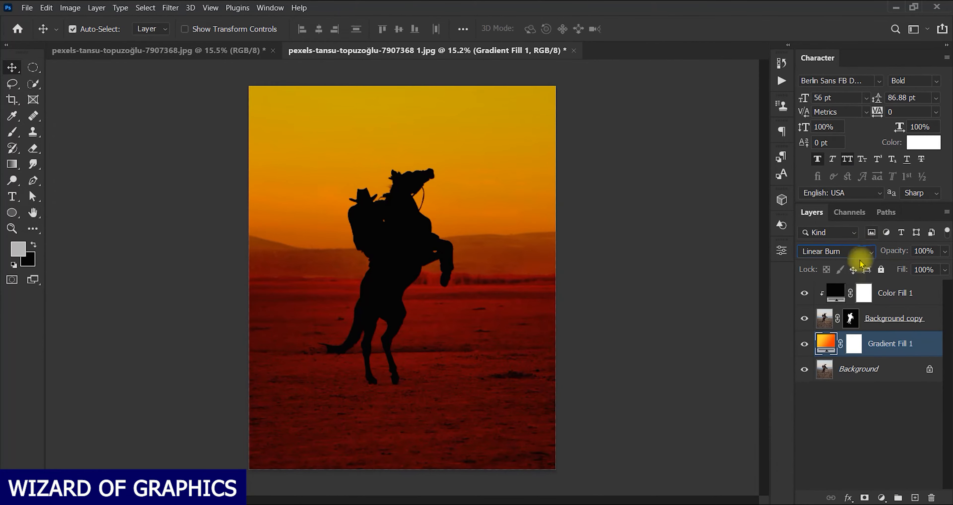
Draw a white circle about 528 px wide above the gradient fill layer and place it in the sky beyond the horse's head
left_click(916, 498)
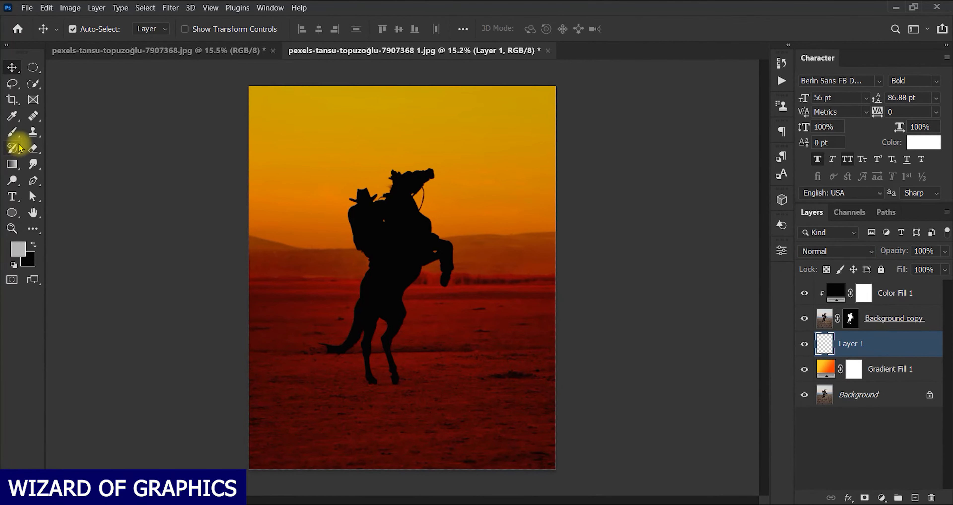
left_click(12, 212)
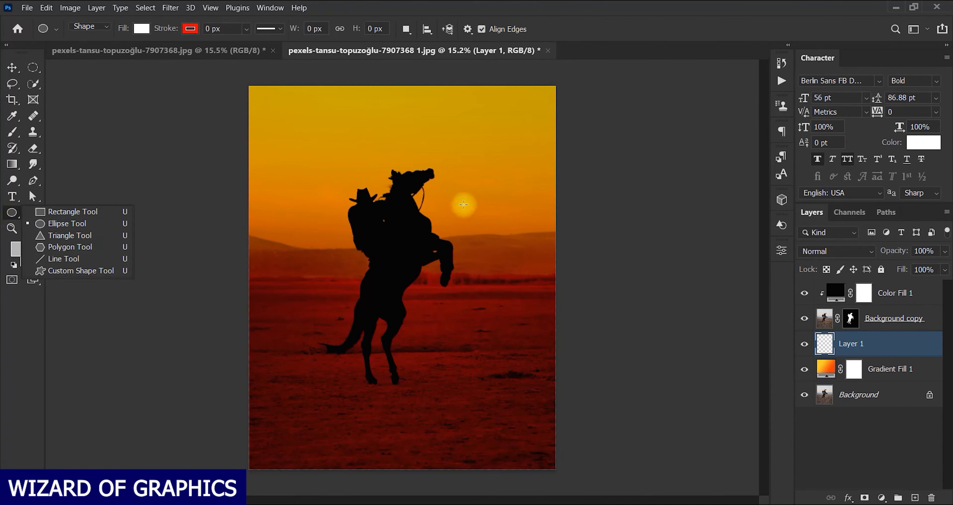
left_click(55, 223)
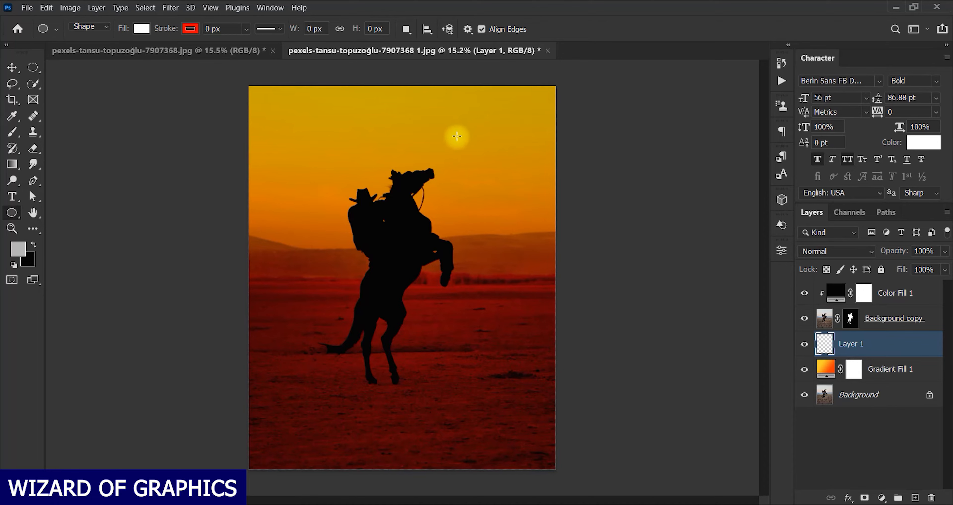
left_click_drag(457, 136, 497, 180)
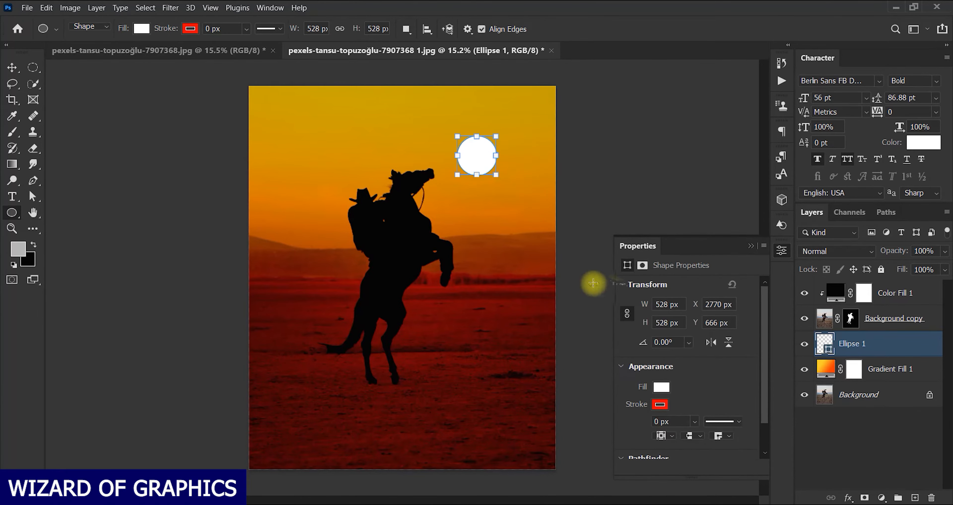
left_click(781, 251)
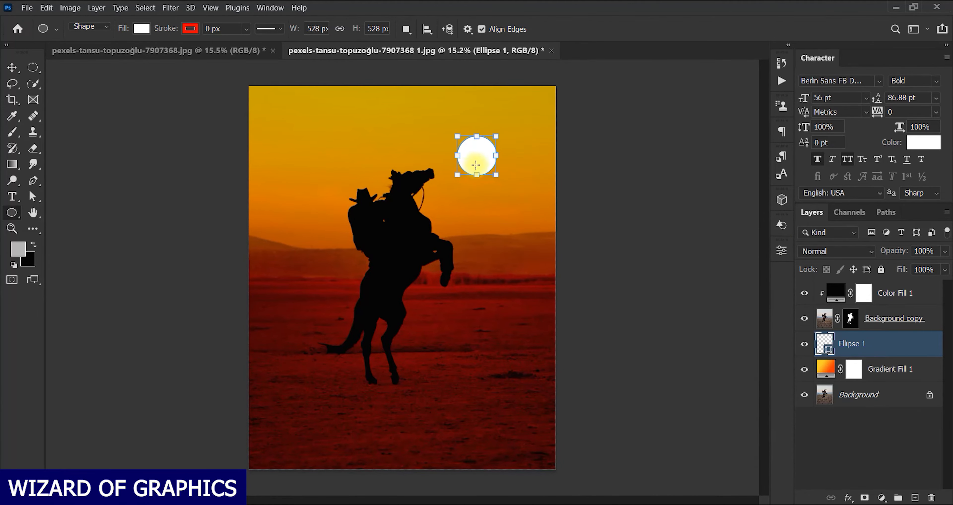
left_click(12, 69)
left_click_drag(484, 163, 500, 154)
Convert the white circle to a smart object and apply a Gaussian Blur with a 42.9 px radius
left_click(167, 8)
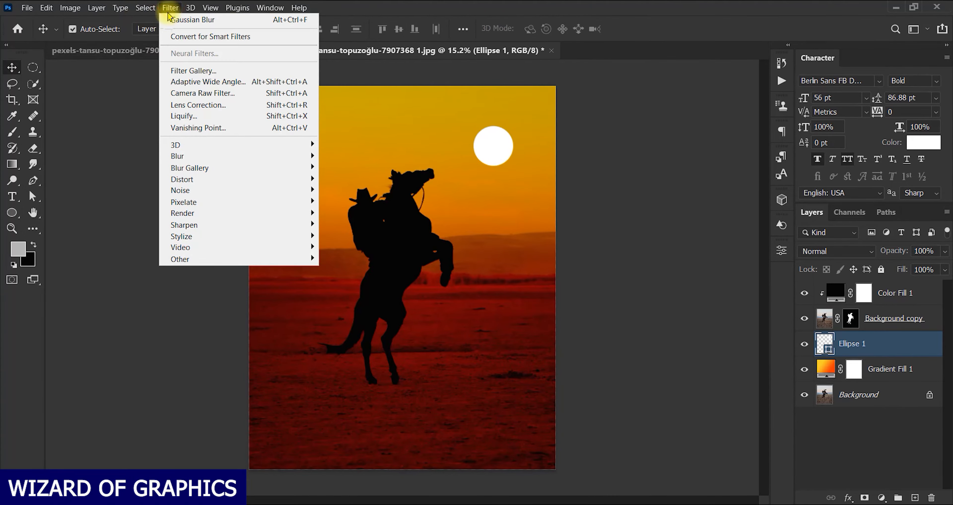
mouse_move(264, 160)
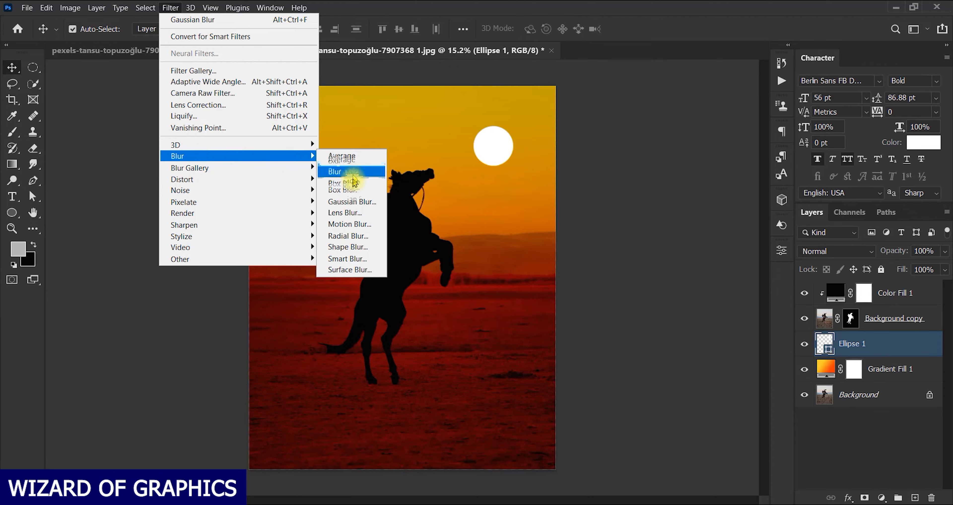
left_click(357, 202)
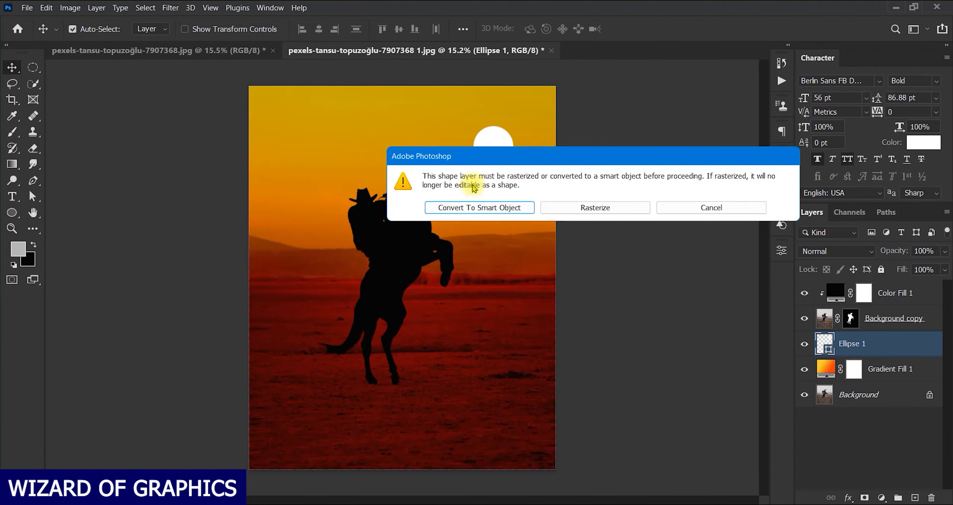
left_click(521, 208)
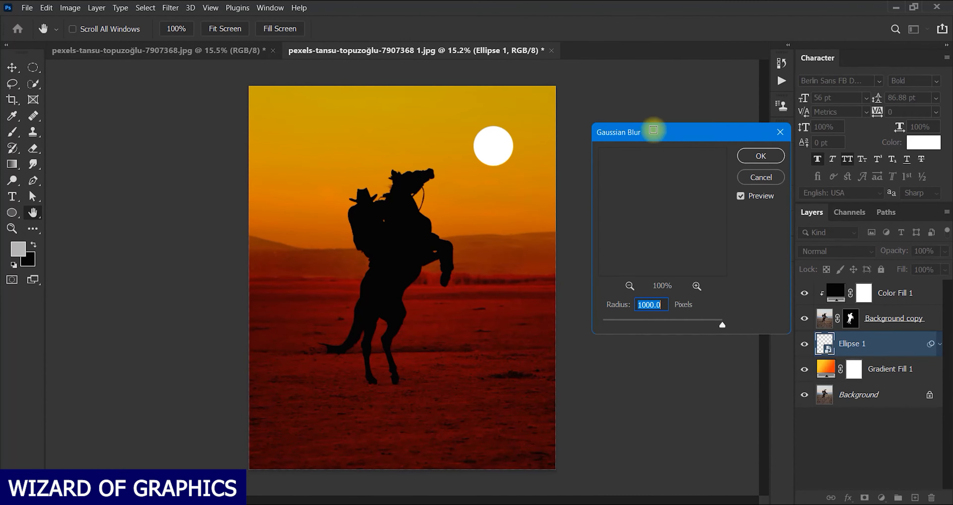
left_click_drag(681, 132, 663, 124)
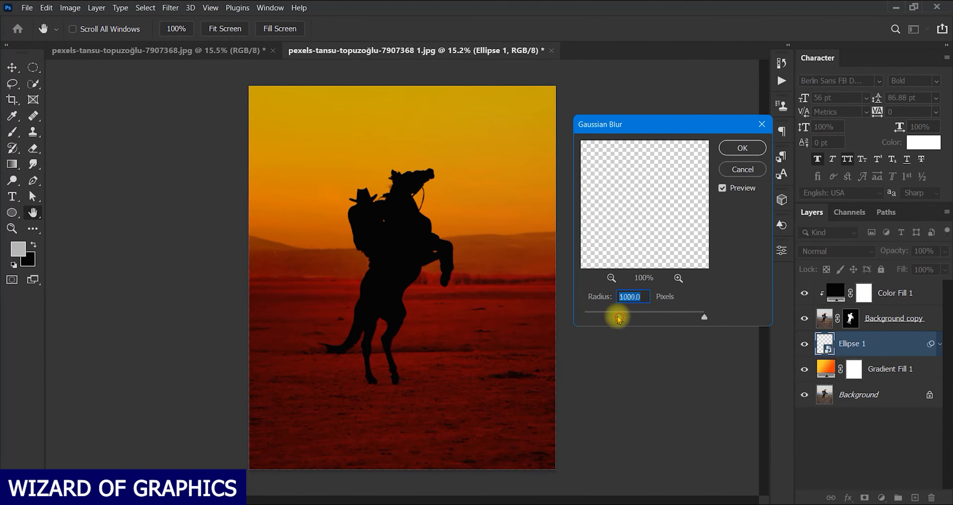
left_click_drag(618, 318, 647, 318)
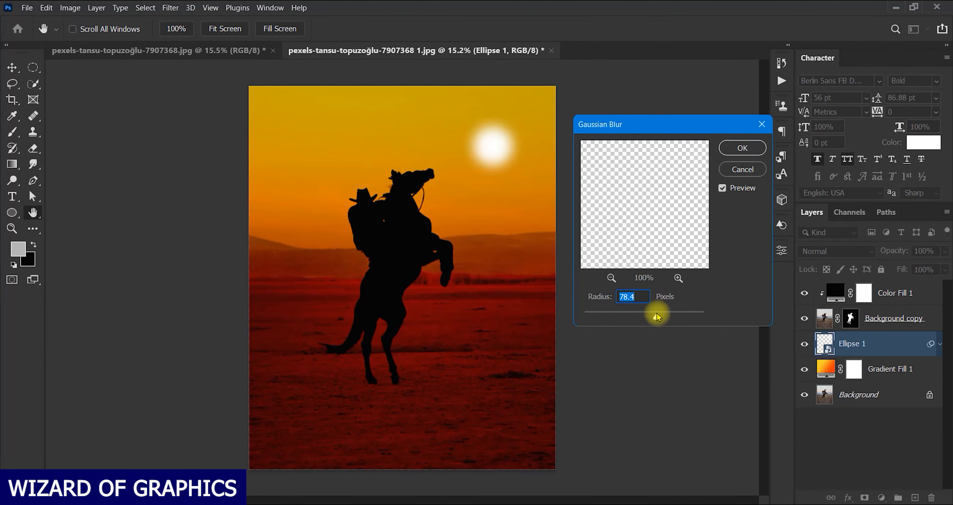
left_click_drag(650, 317, 647, 315)
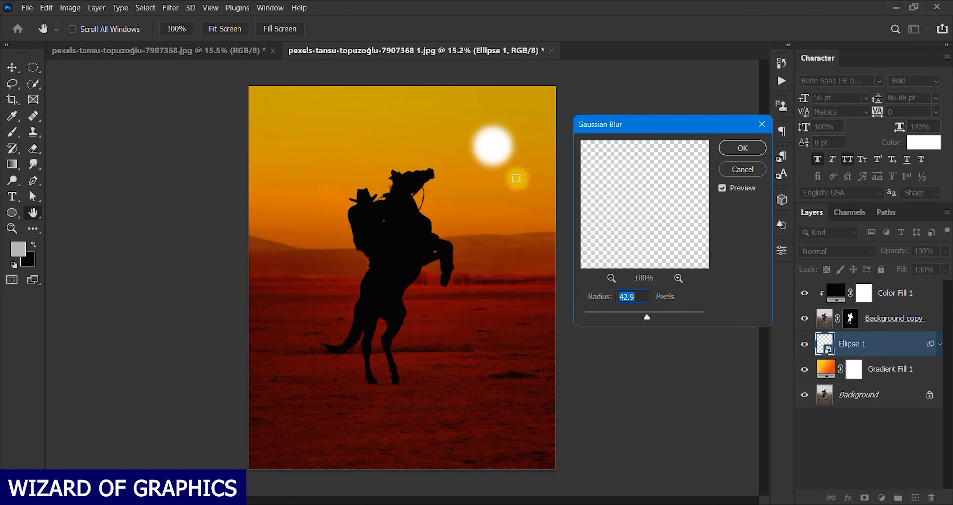
left_click(741, 148)
Duplicate the blurred circle layer and set the copy's Gaussian Blur radius to 110 px
key("v")
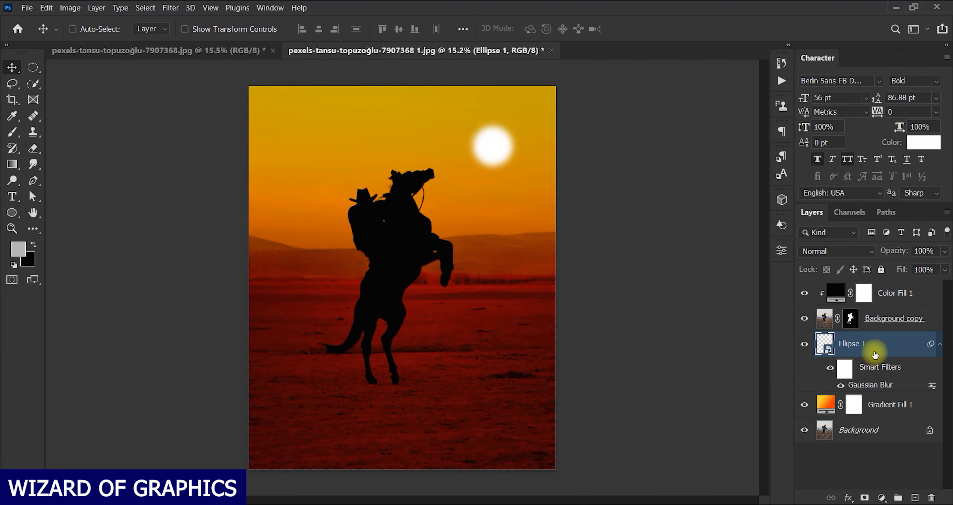
key("ctrl+j")
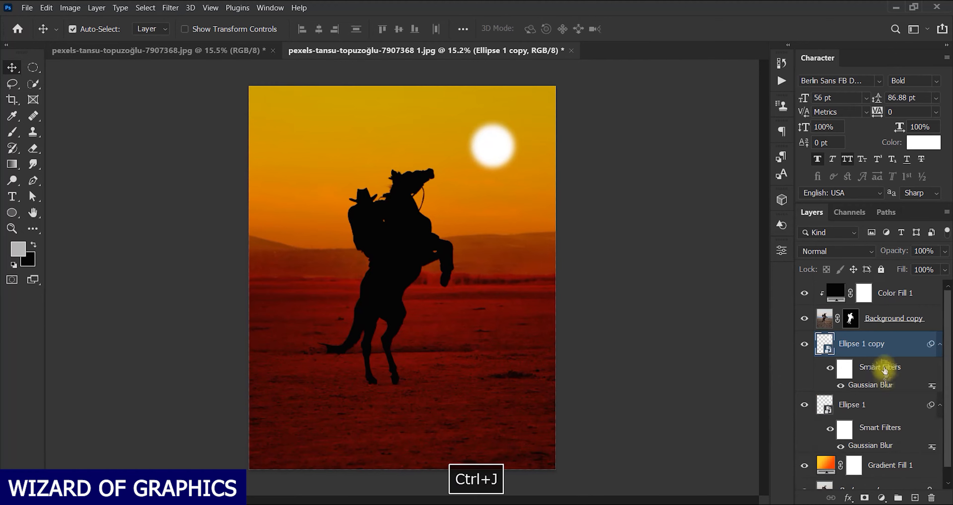
double_click(877, 386)
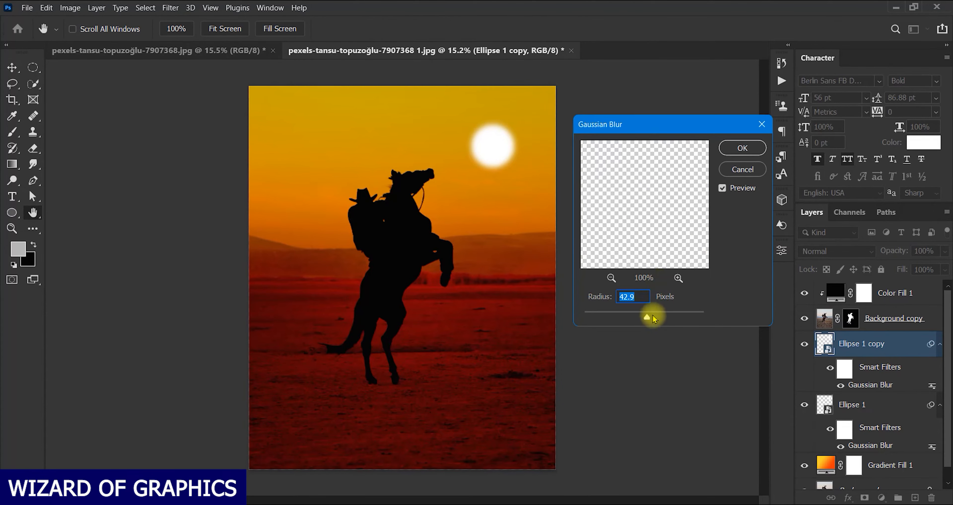
mouse_move(651, 315)
left_mouse_down()
mouse_move(671, 315)
mouse_move(646, 319)
mouse_move(663, 318)
left_mouse_up()
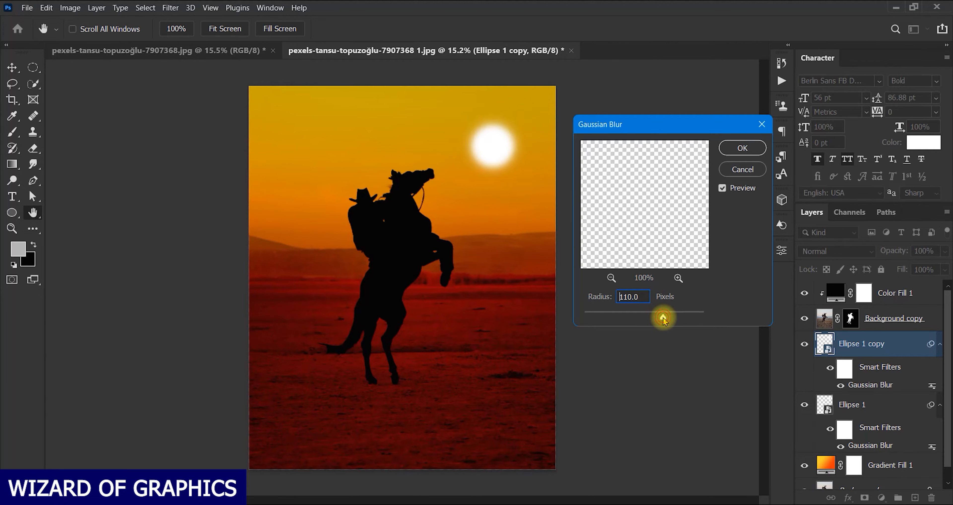
left_click(734, 148)
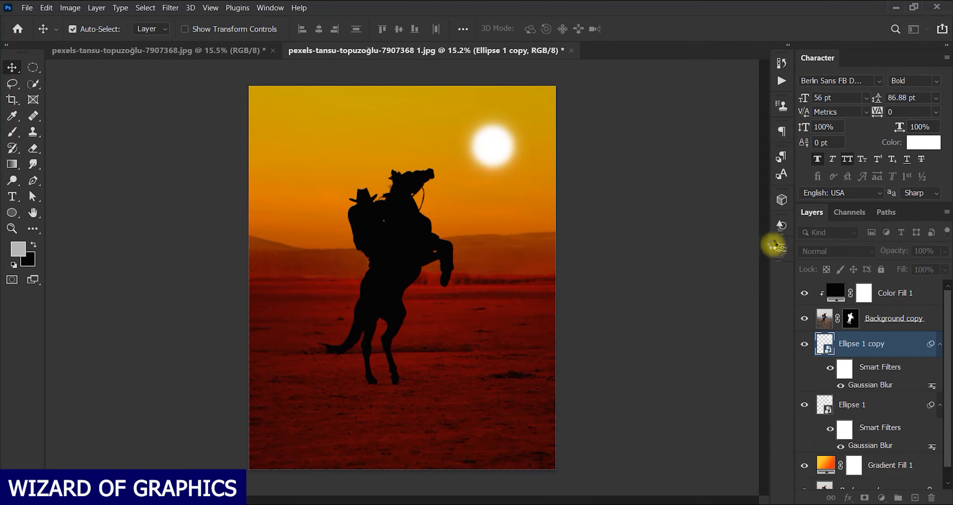
Apply a second Gaussian Blur with a 424.3 px radius to the copied circle layer
left_click(144, 7)
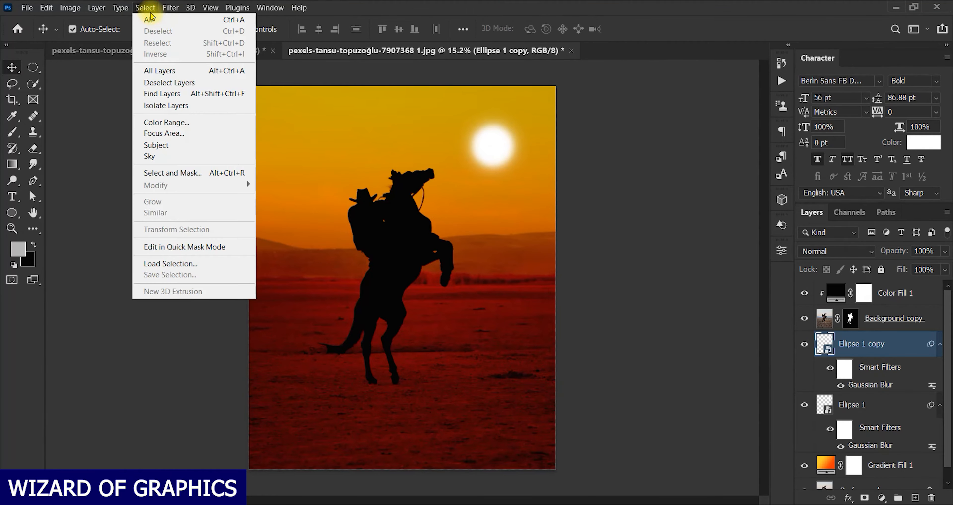
mouse_move(172, 11)
mouse_move(276, 156)
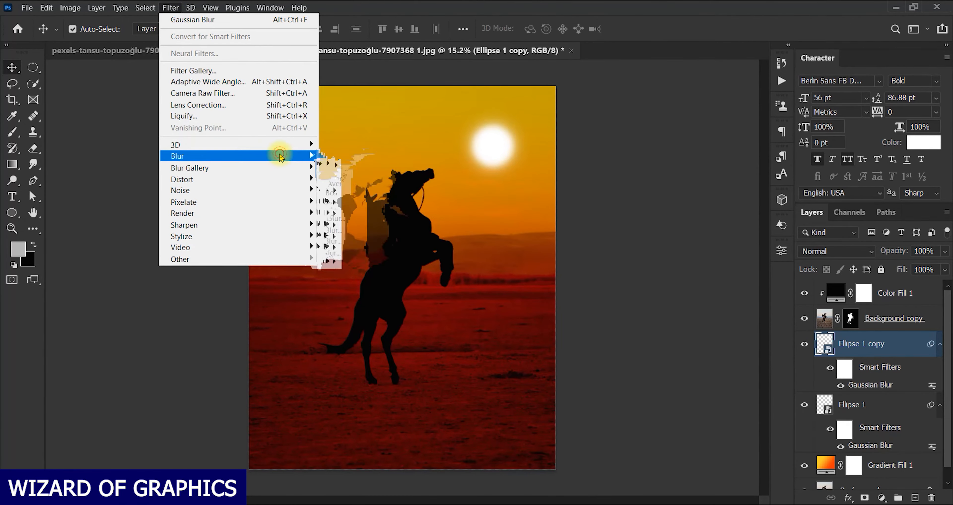
left_click(366, 205)
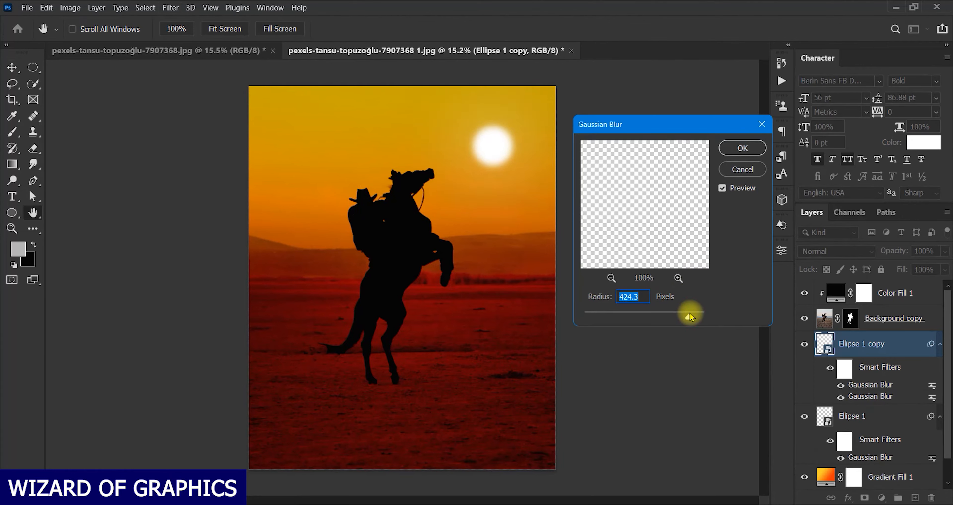
left_click(742, 148)
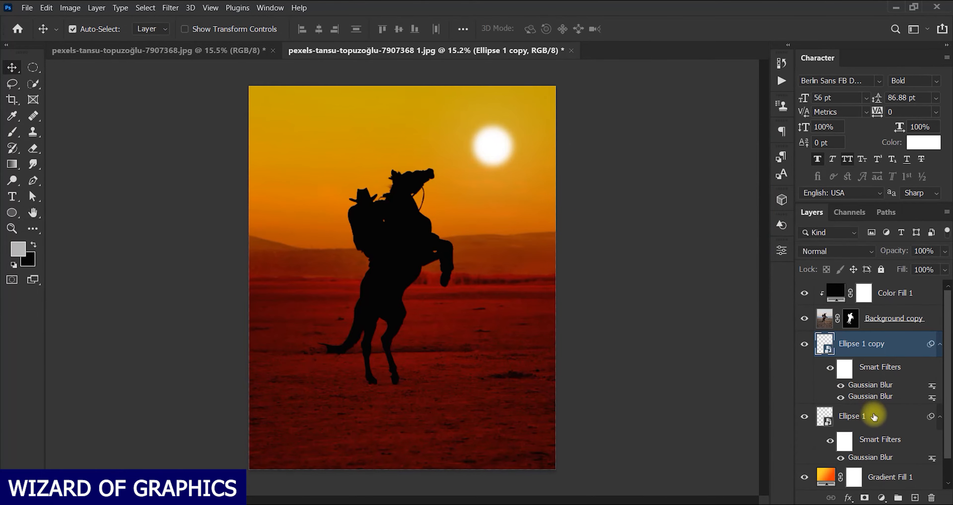
Enlarge the blurred circle copy around its centre to 312.27% of its original size
key("ctrl+t")
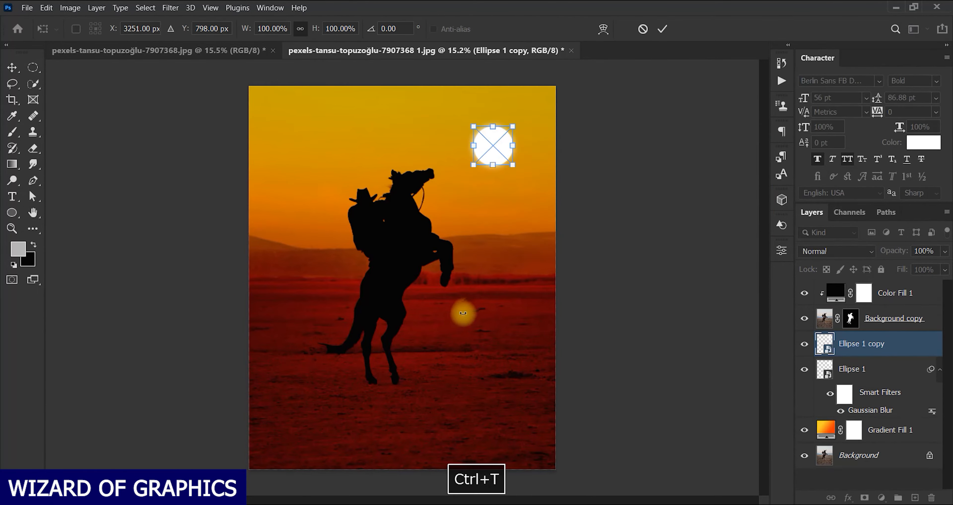
left_click_drag(516, 169, 537, 189)
double_click(500, 146)
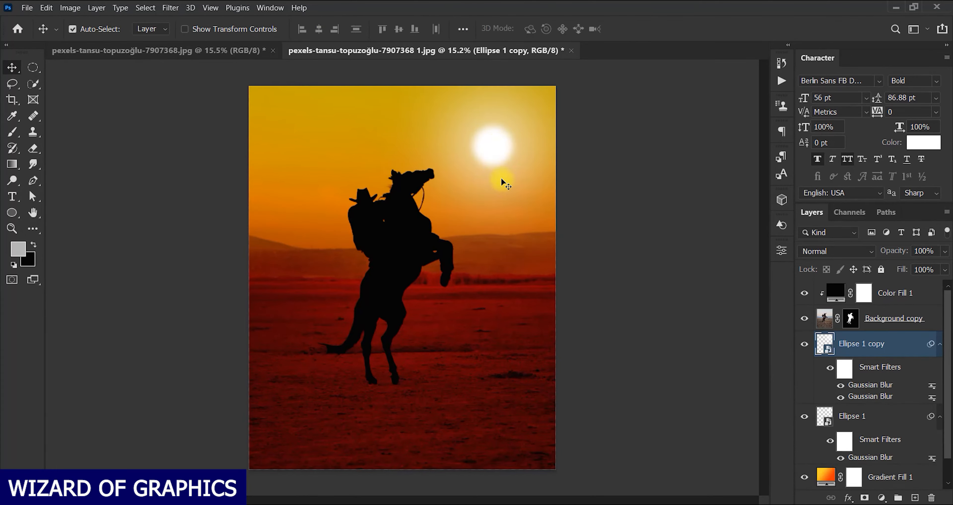
key("ctrl+t")
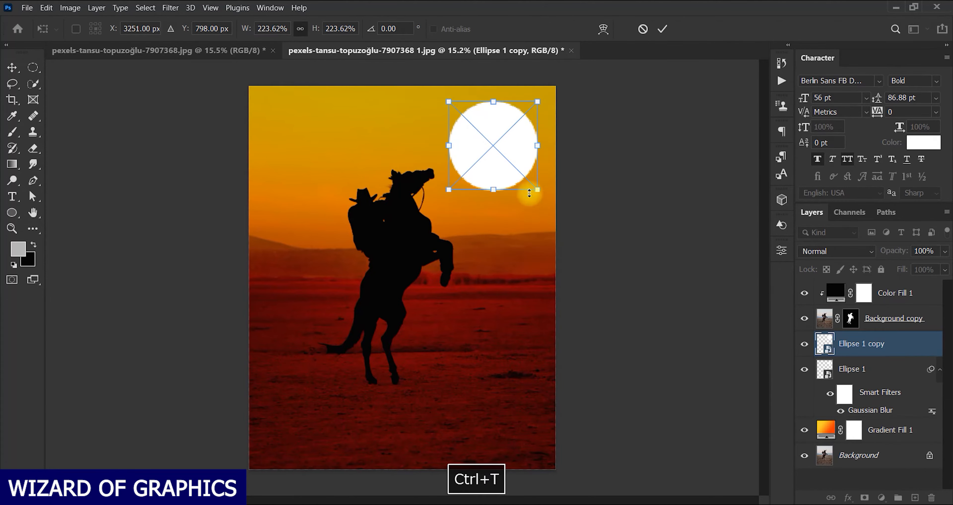
left_click_drag(540, 191, 554, 208)
double_click(524, 170)
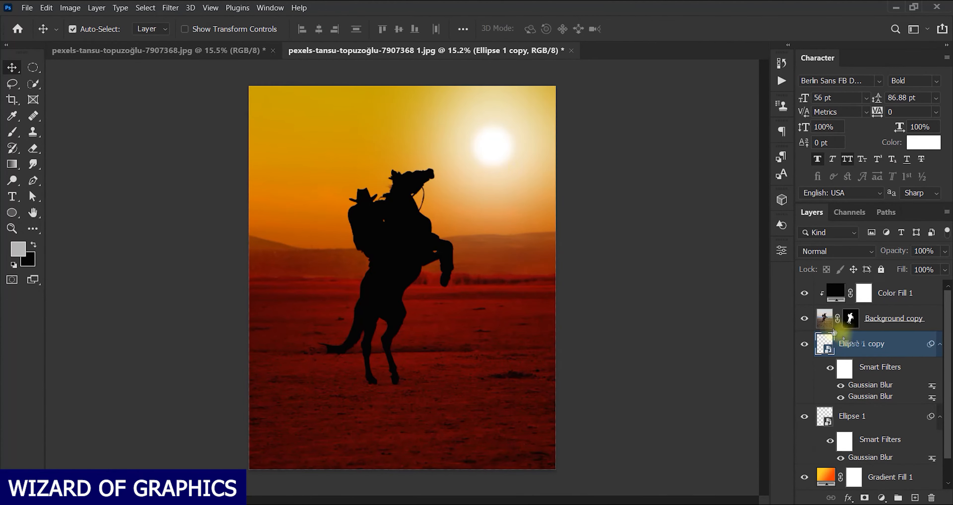
Try raising the circle copy's Gaussian Blur radius to about 1000 px
double_click(859, 396)
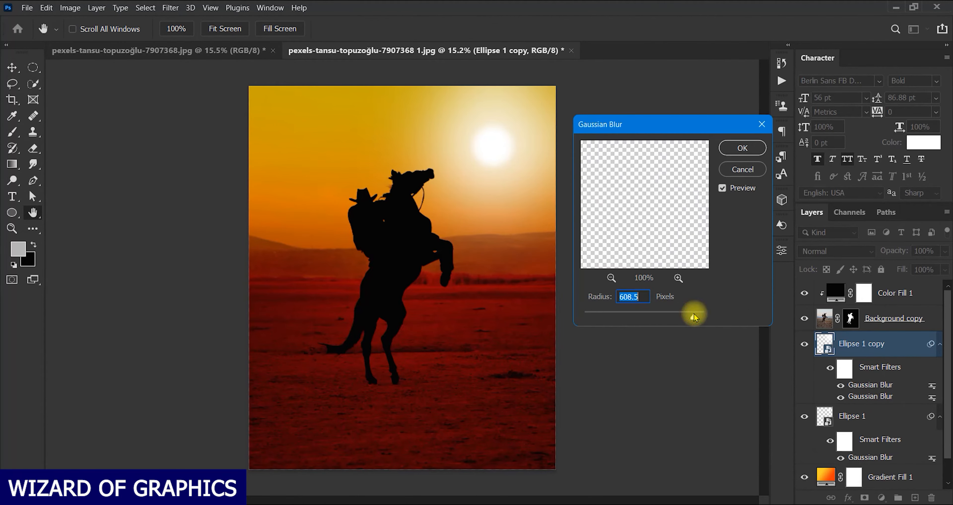
left_click_drag(693, 317, 702, 318)
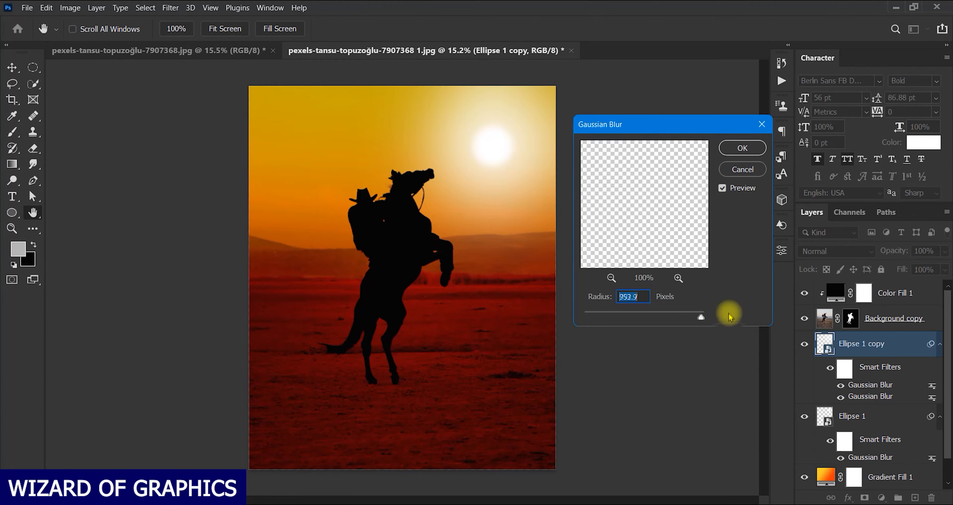
left_click(737, 150)
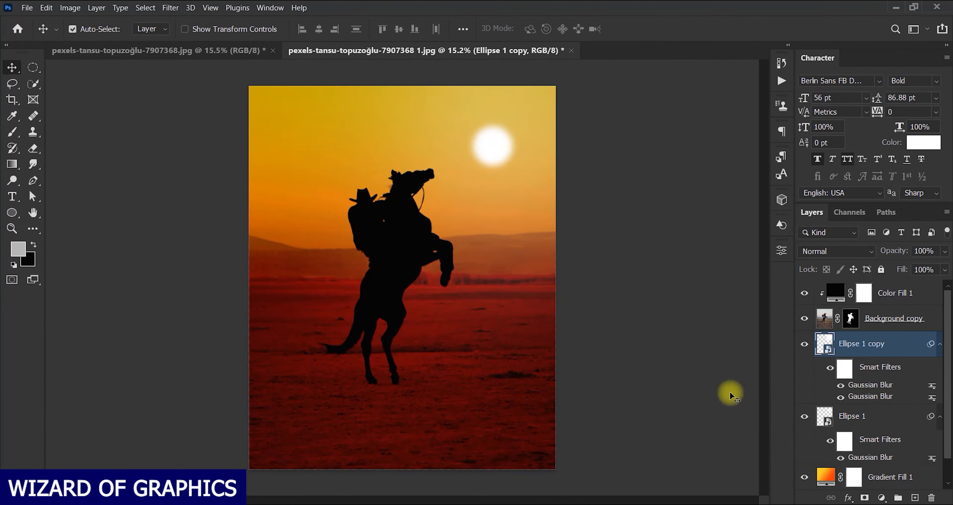
Reopen the circle copy's Gaussian Blur smart filter and set its radius to 424.3 px
scroll(526, 296, "down", 1)
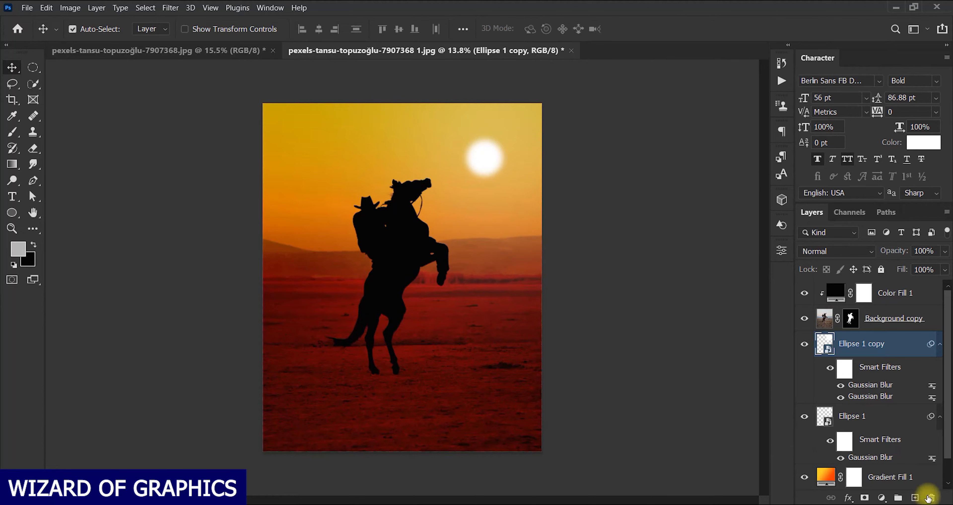
double_click(870, 385)
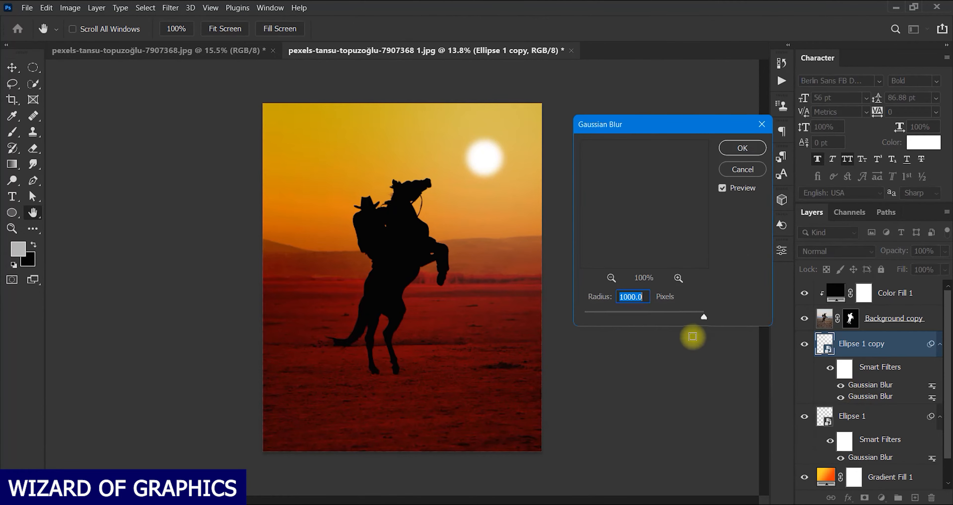
left_click(691, 317)
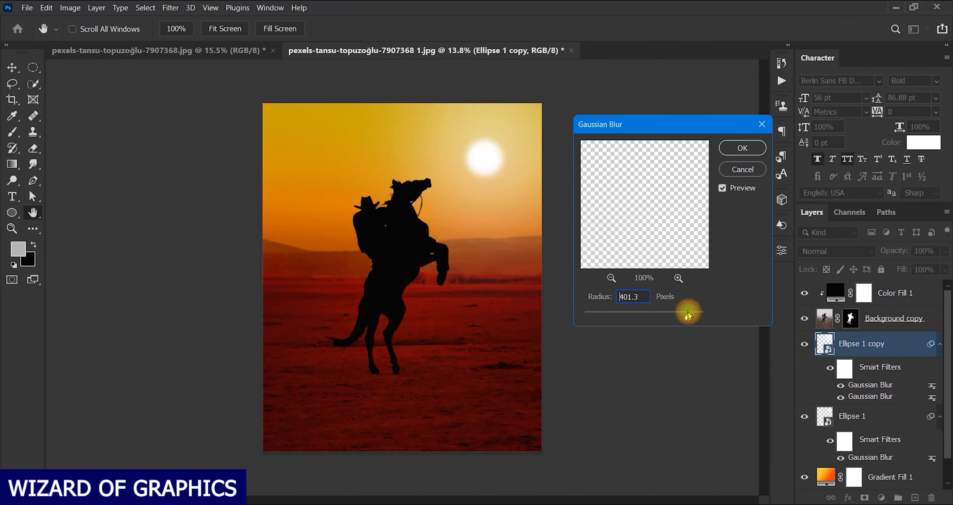
left_click_drag(688, 315, 690, 317)
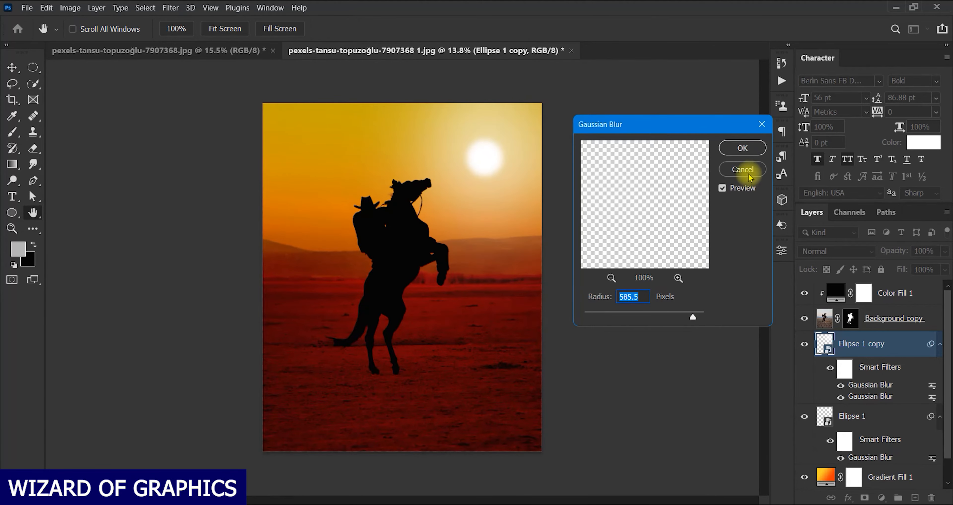
left_click_drag(693, 316, 687, 317)
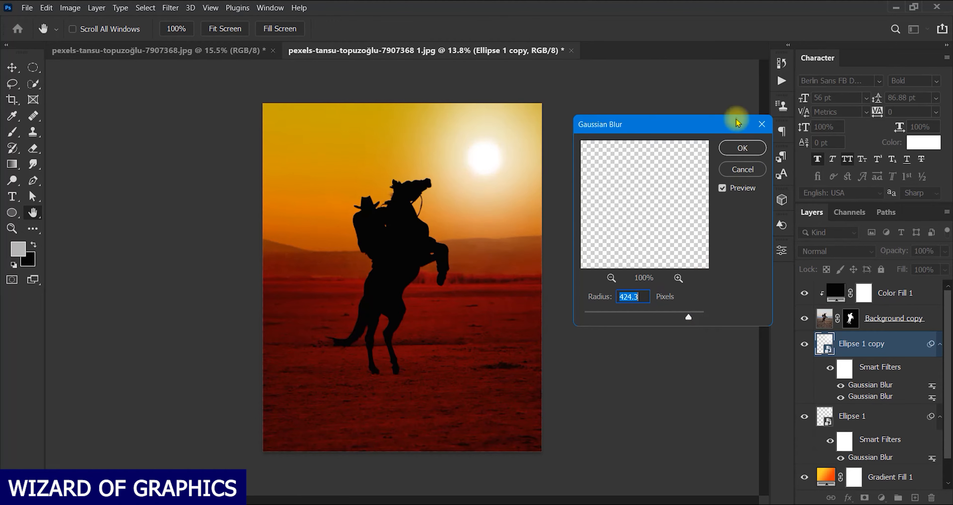
left_click(742, 148)
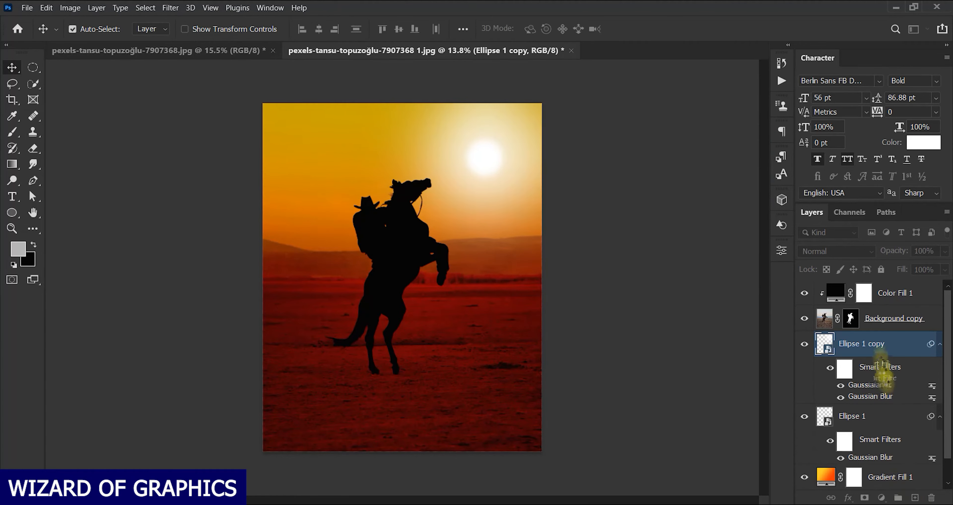
Enlarge the blurred circle copy further around its centre and lower its layer opacity to 57%
key("ctrl+t")
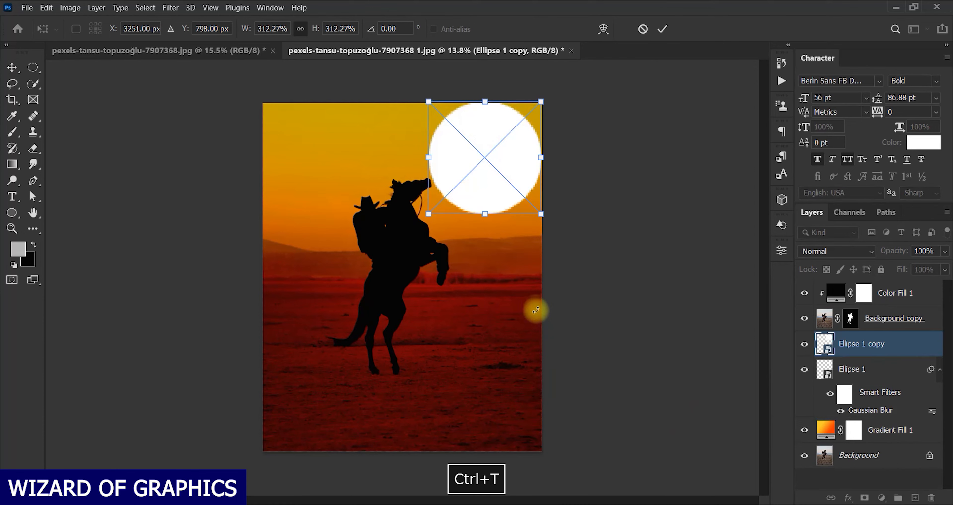
left_click_drag(540, 217, 566, 238)
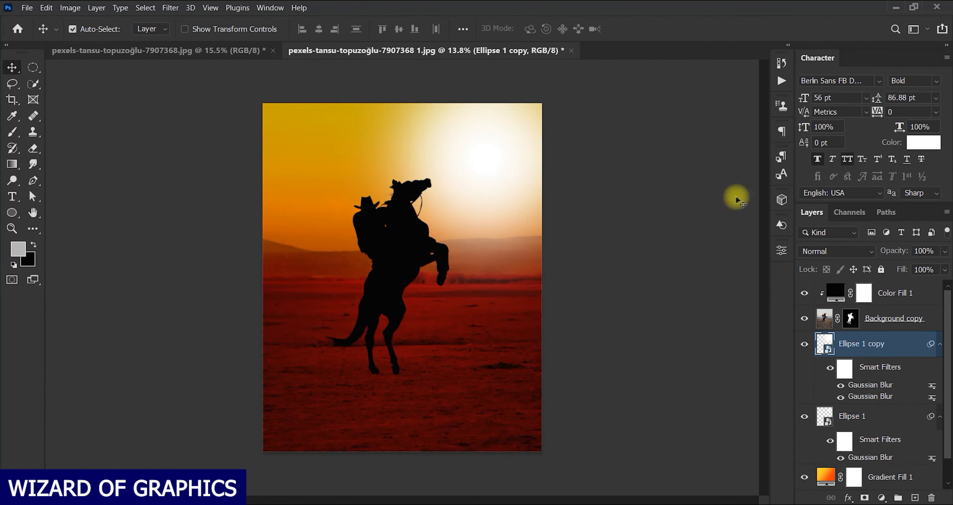
mouse_move(893, 249)
left_mouse_down()
mouse_move(872, 249)
mouse_move(888, 259)
left_mouse_up()
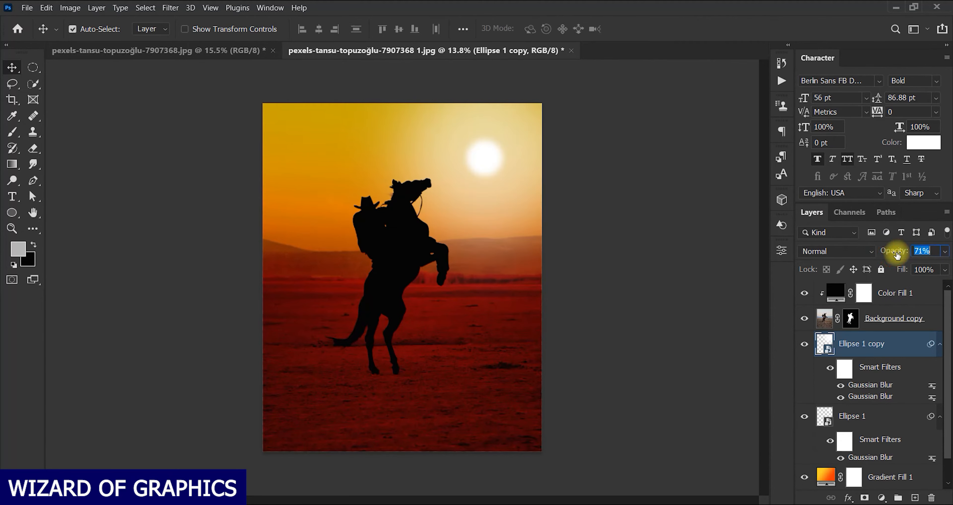
left_click_drag(892, 255, 889, 254)
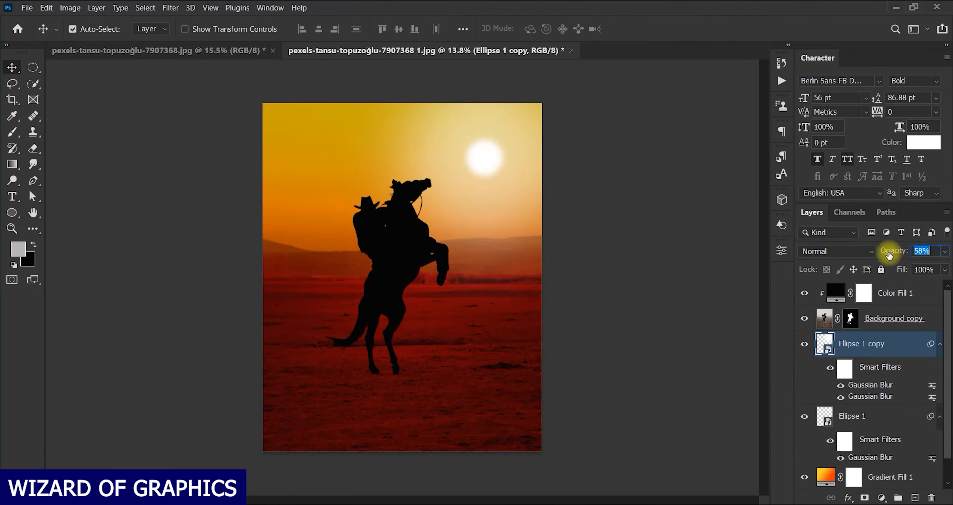
scroll(451, 253, "up", 1)
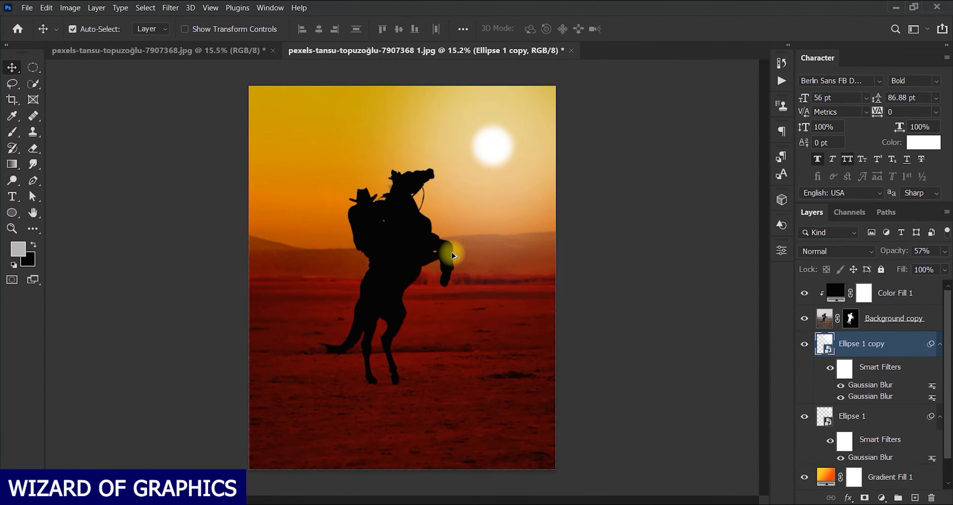
Stamp all visible layers into a new merged layer above the black colour fill layer
left_click(649, 277)
left_click(893, 294)
scroll(880, 369, "down", 1)
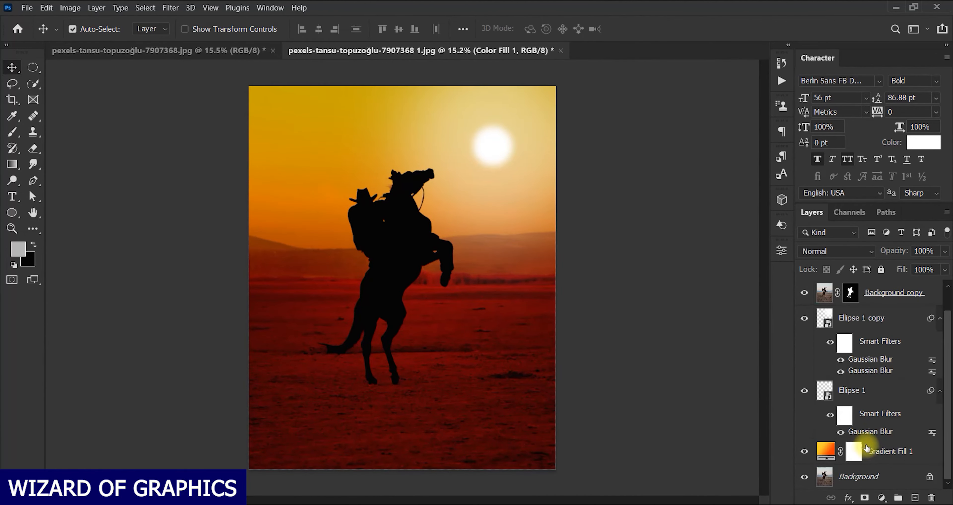
left_click(880, 480, "shift")
scroll(904, 409, "up", 1)
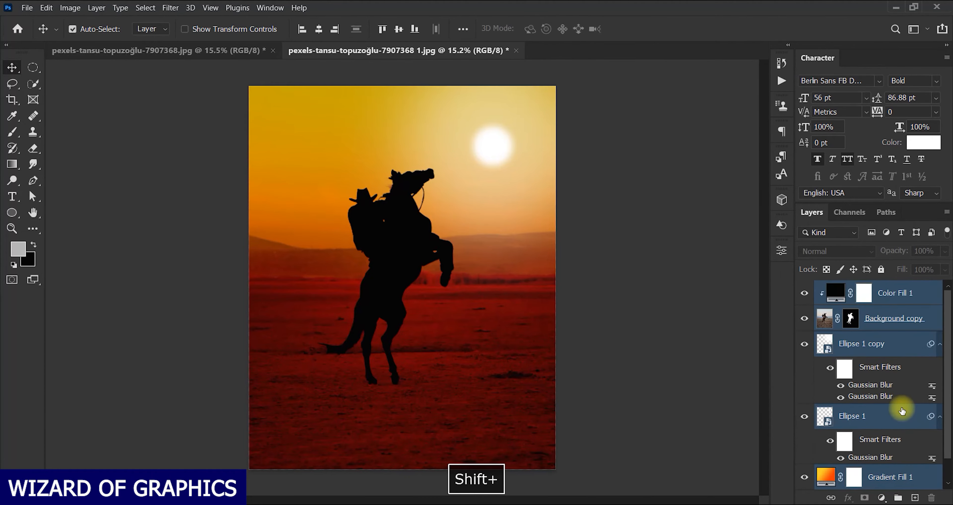
left_click(907, 294)
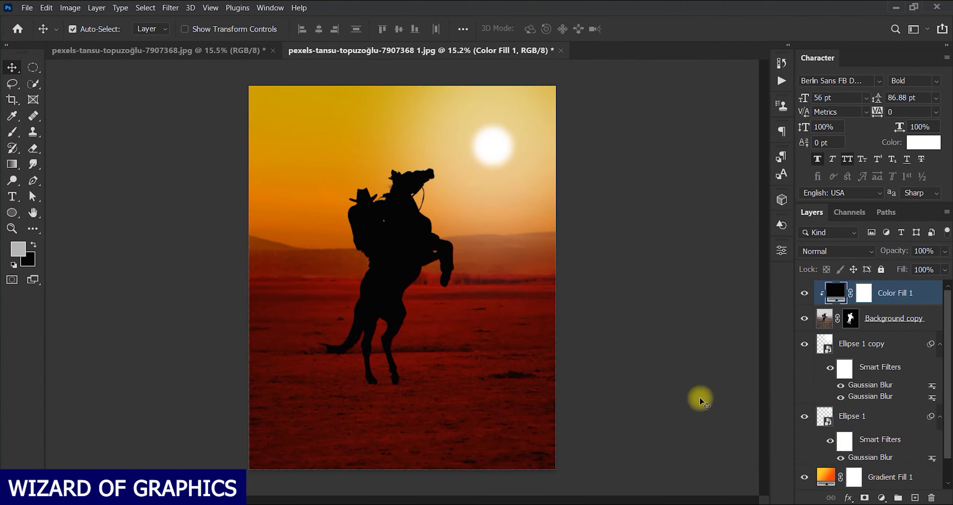
key("ctrl+alt+shift+e")
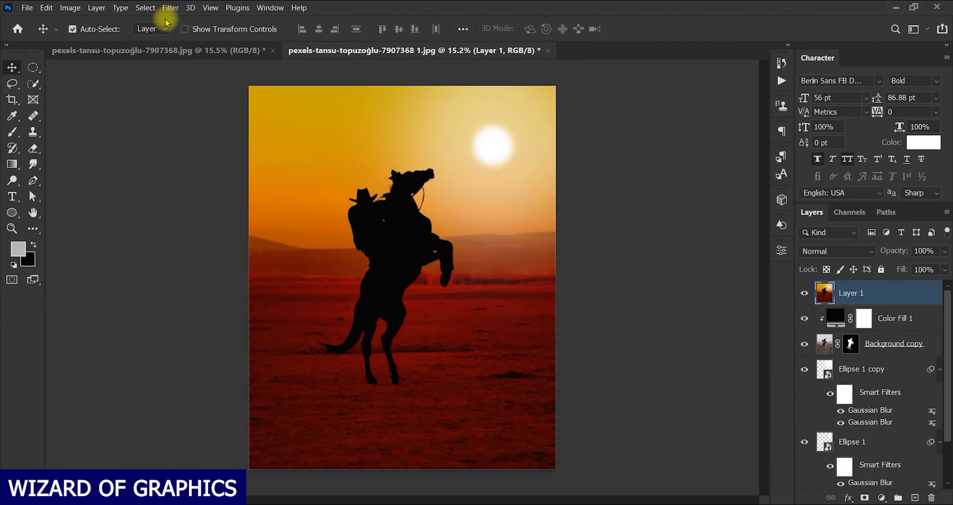
Open the Camera Raw Filter on the merged layer and set Temperature to +25, Tint to -4, Exposure to -0.05 and Contrast to +84
left_click(170, 9)
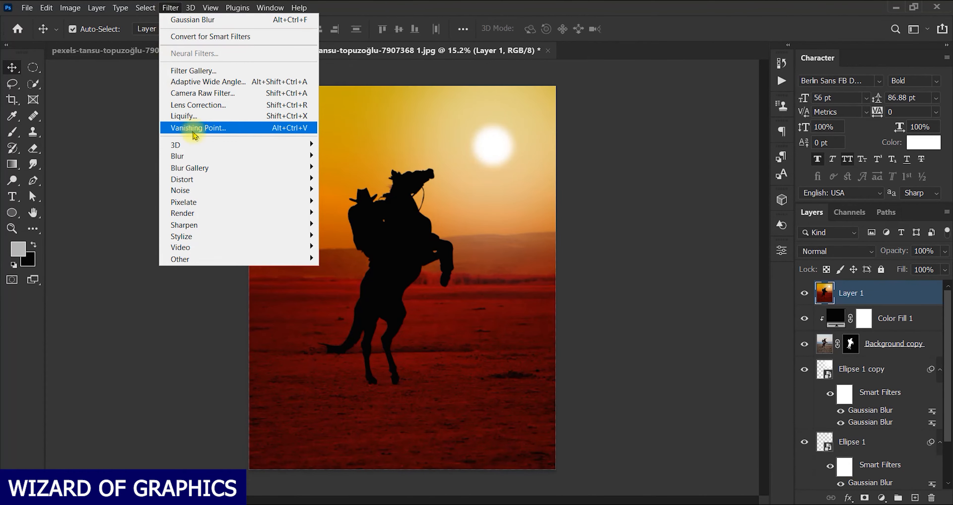
left_click(238, 94)
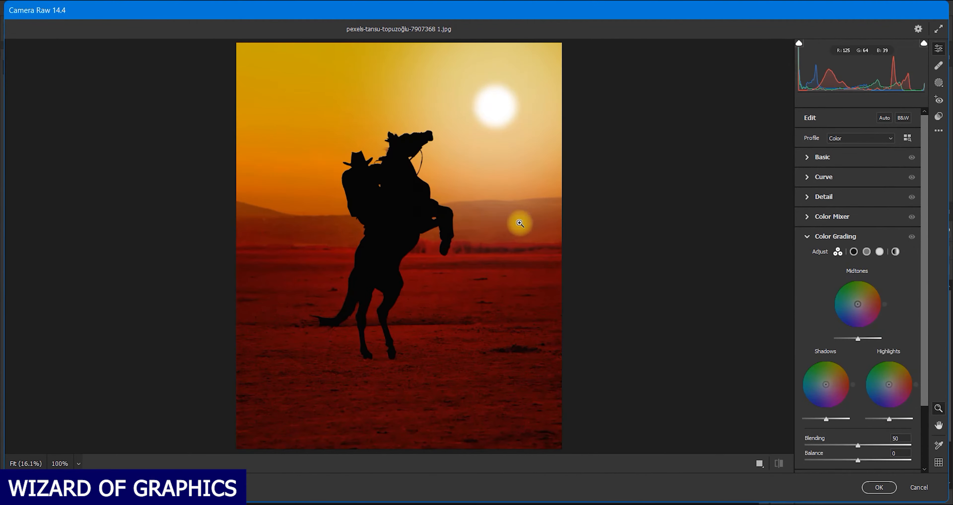
left_click(806, 160)
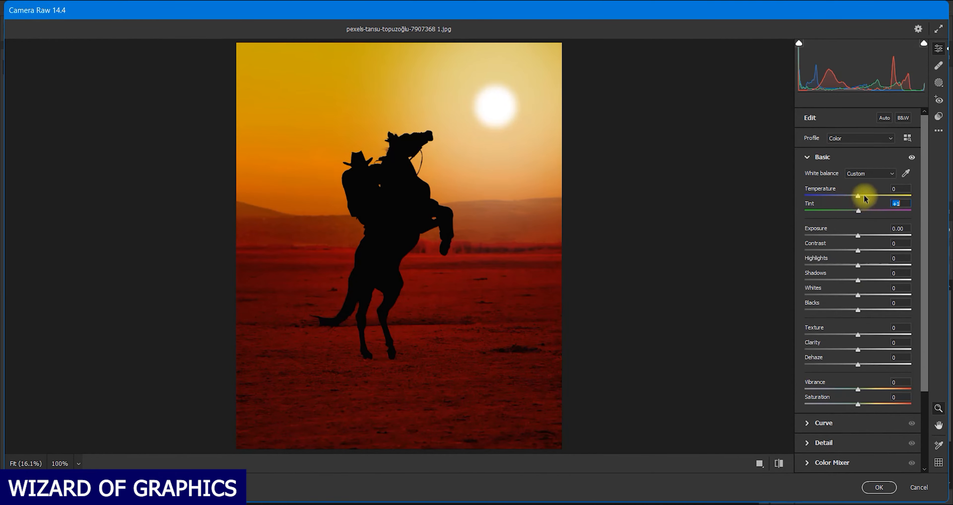
left_click_drag(863, 196, 868, 194)
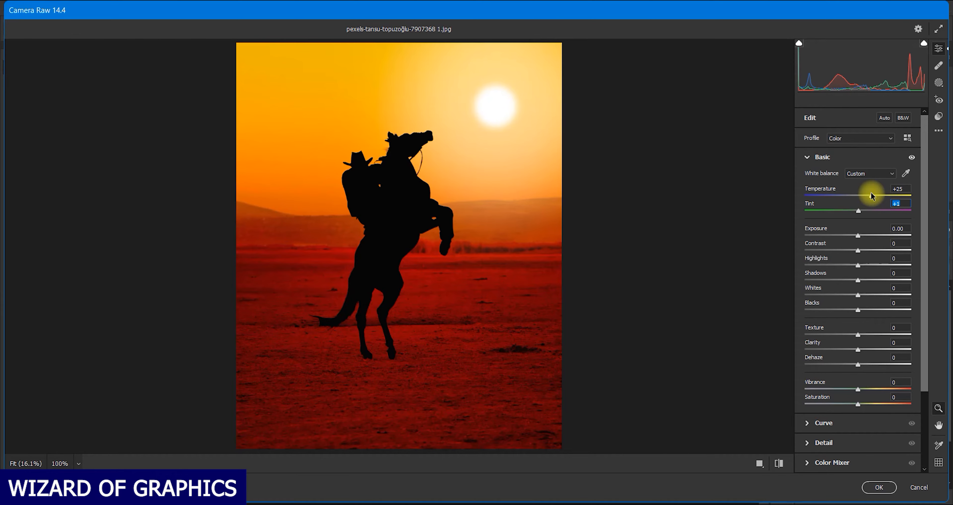
left_click_drag(859, 244, 902, 251)
left_click_drag(857, 232, 858, 231)
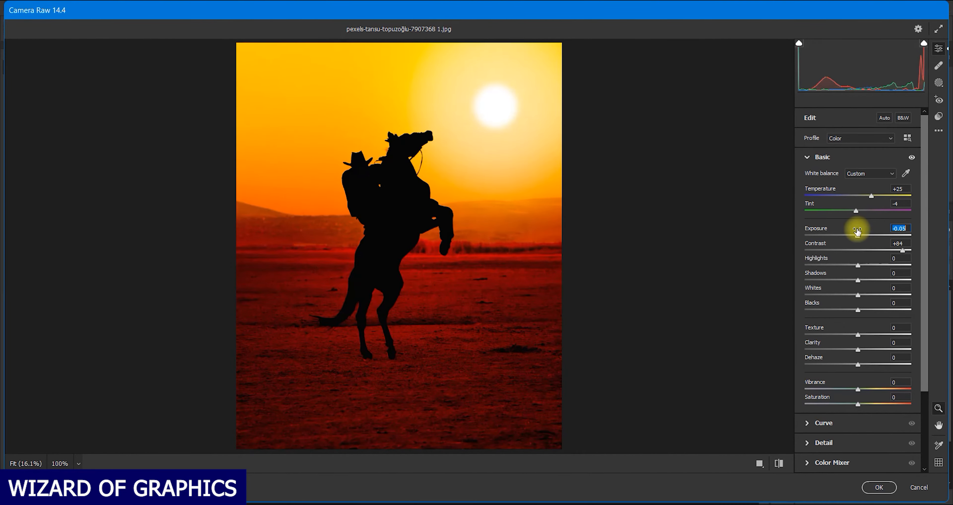
Set Highlights to -65, Shadows to -21, Whites to -58, Blacks to -34, Texture to +25, Dehaze to -7, Vibrance to +45 and Saturation to +35
left_click_drag(860, 264, 839, 279)
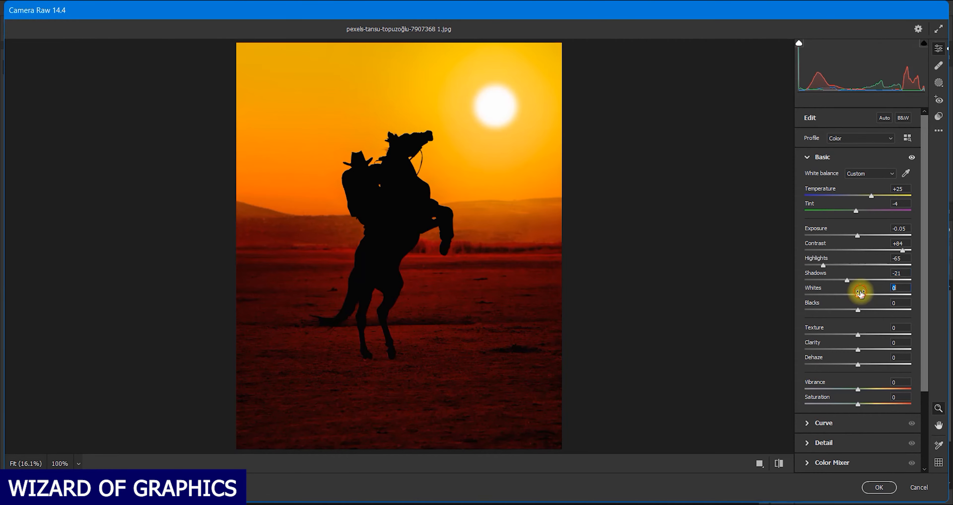
left_click_drag(859, 293, 857, 341)
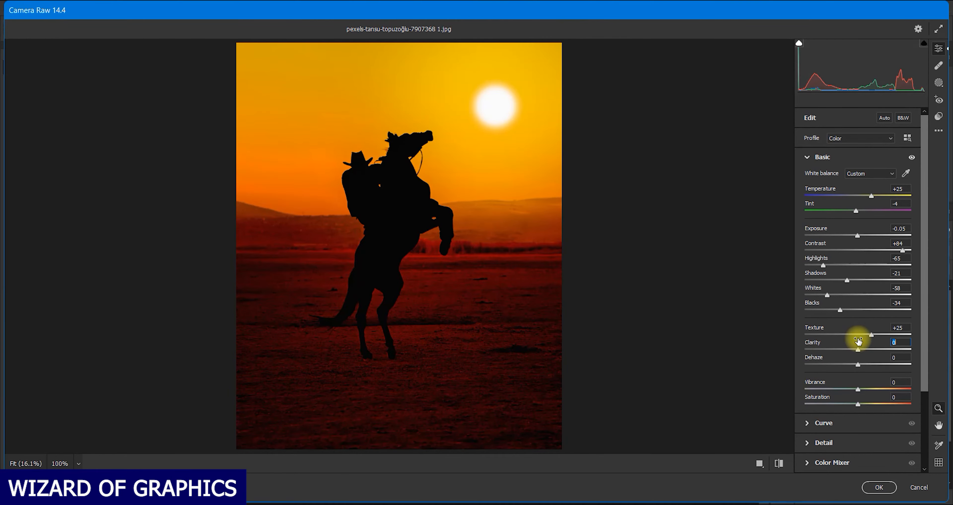
left_click_drag(877, 364, 875, 406)
Darken the midtones with the parametric tone curve, setting Lights to -14 and Darks to -31
scroll(847, 422, "down", 3)
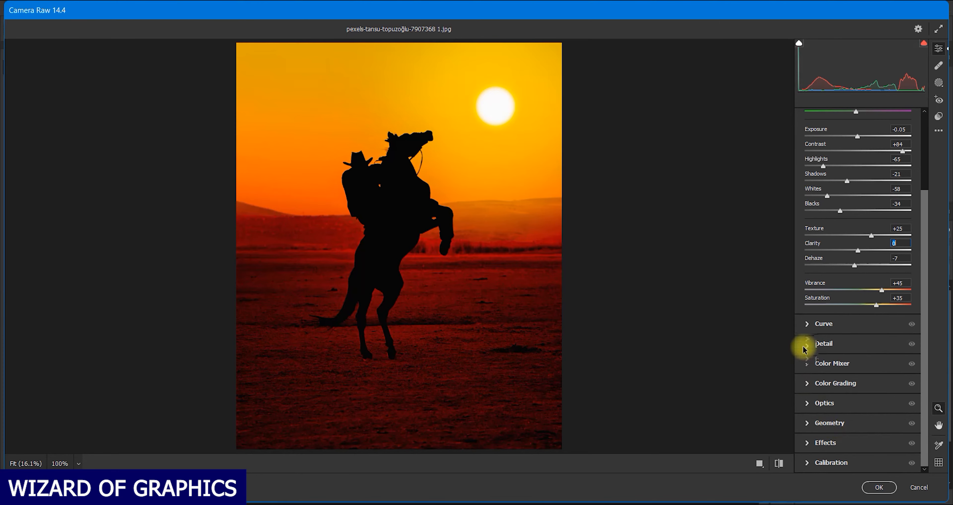
left_click(810, 324)
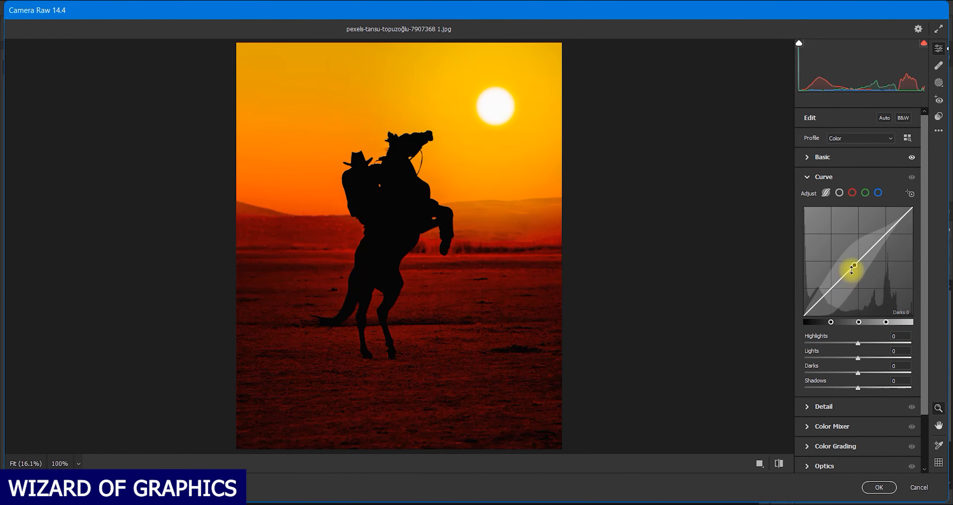
mouse_move(850, 270)
left_mouse_down()
mouse_move(840, 242)
mouse_move(878, 289)
mouse_move(846, 255)
mouse_move(873, 282)
mouse_move(872, 297)
mouse_move(806, 296)
mouse_move(850, 295)
left_mouse_up()
Set the Detail adjustments to Sharpening 23 and Noise Reduction 31
scroll(844, 384, "down", 3)
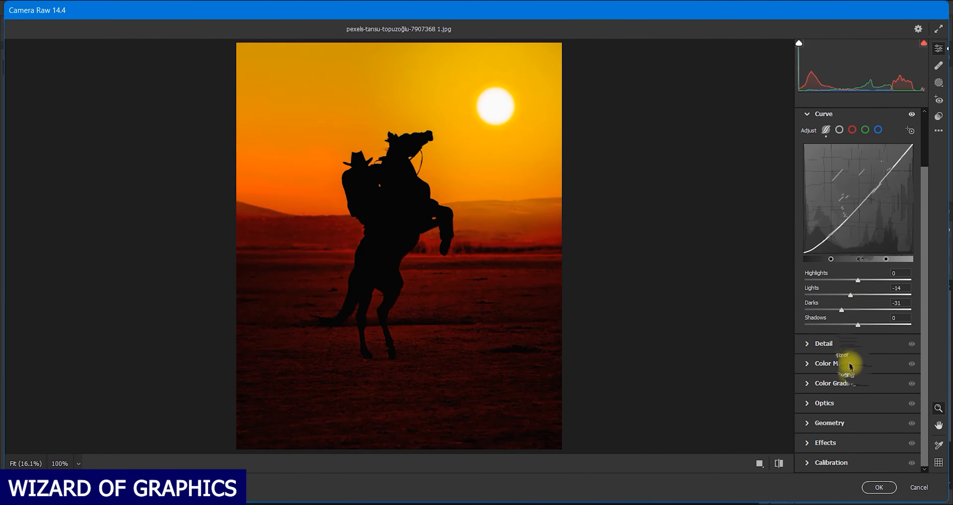
left_click(810, 344)
left_click(809, 340)
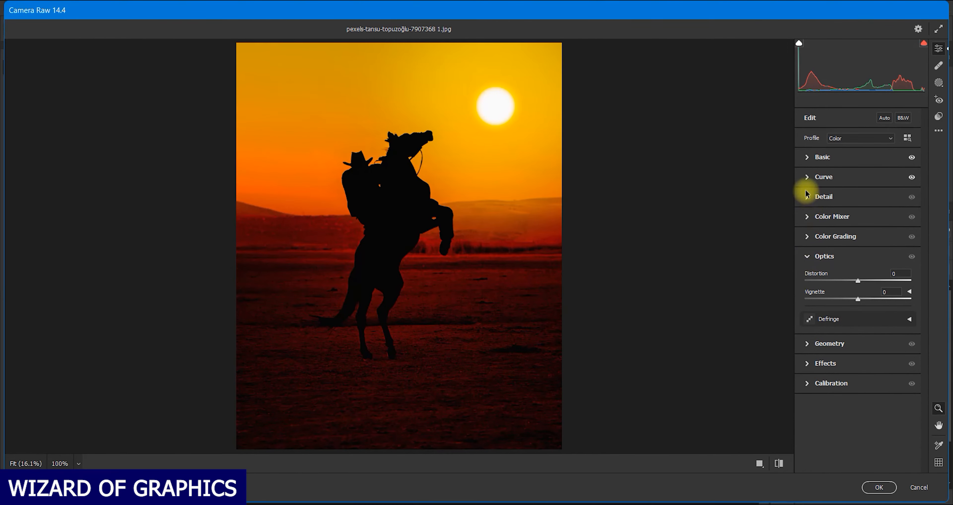
left_click(807, 199)
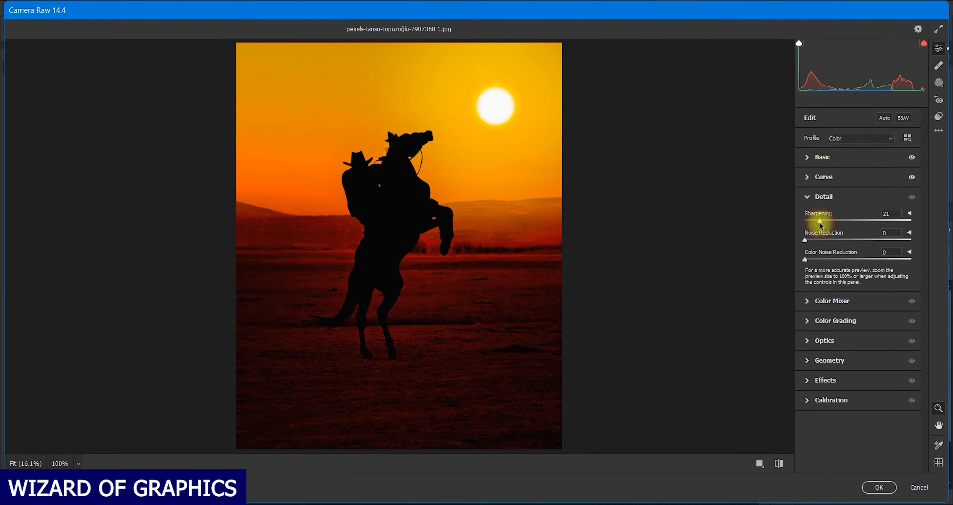
left_click_drag(823, 227, 841, 248)
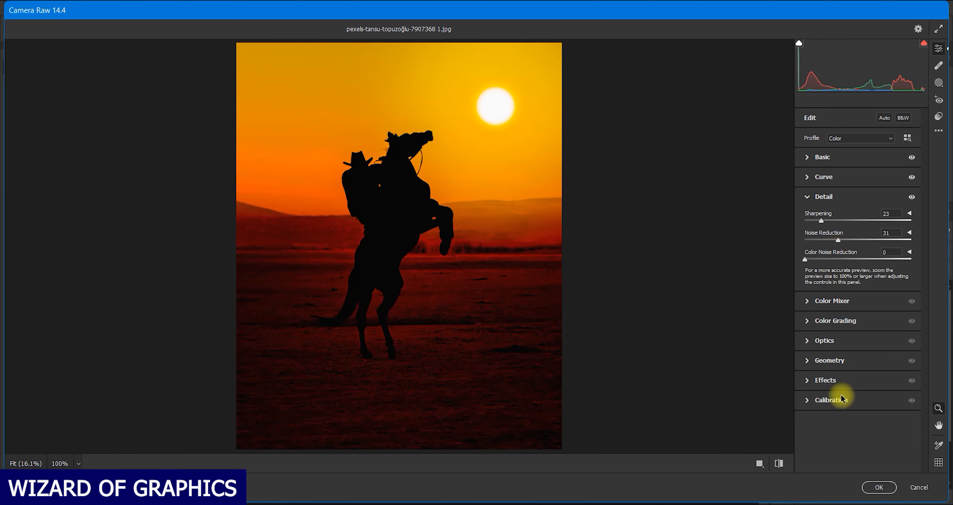
Set the Red Primary Hue to +1 in the Calibration adjustments
left_click(808, 381)
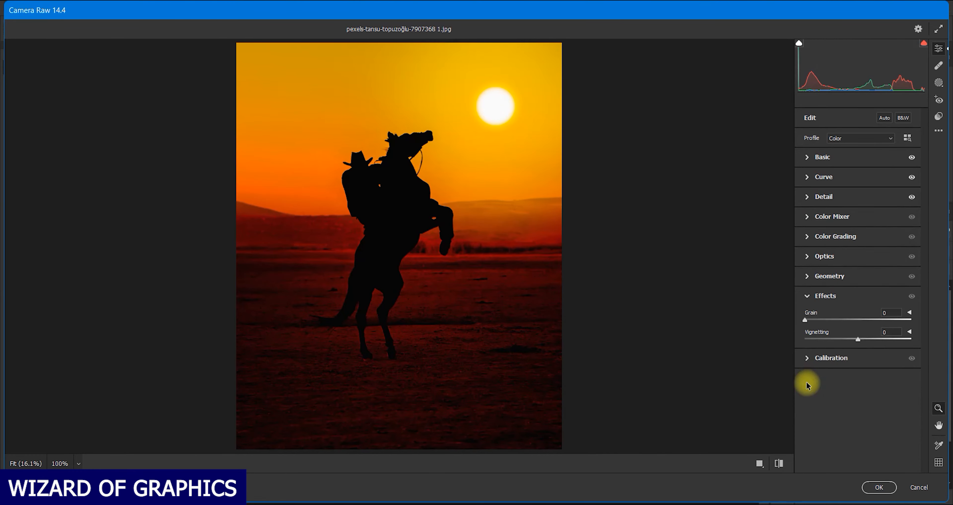
left_click(807, 360)
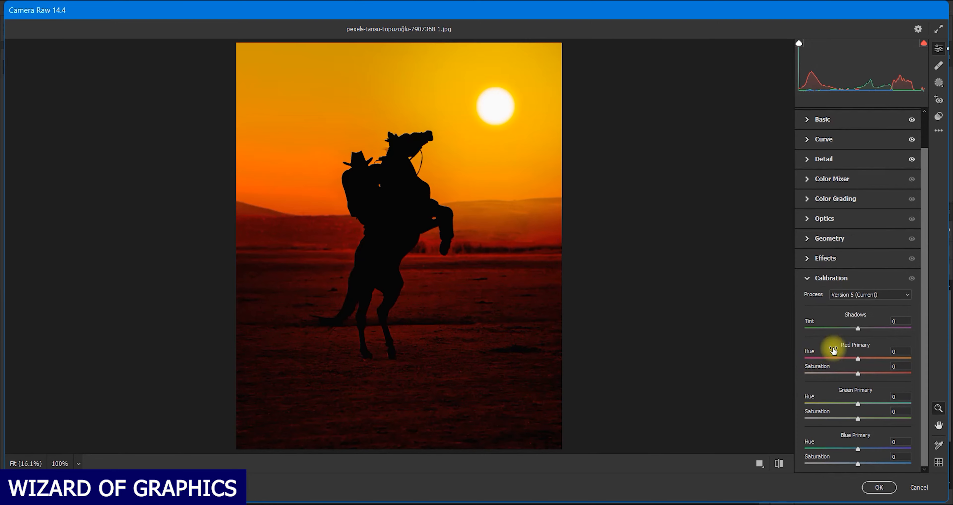
mouse_move(863, 361)
left_mouse_down()
mouse_move(885, 361)
mouse_move(843, 366)
mouse_move(891, 363)
mouse_move(857, 369)
left_mouse_up()
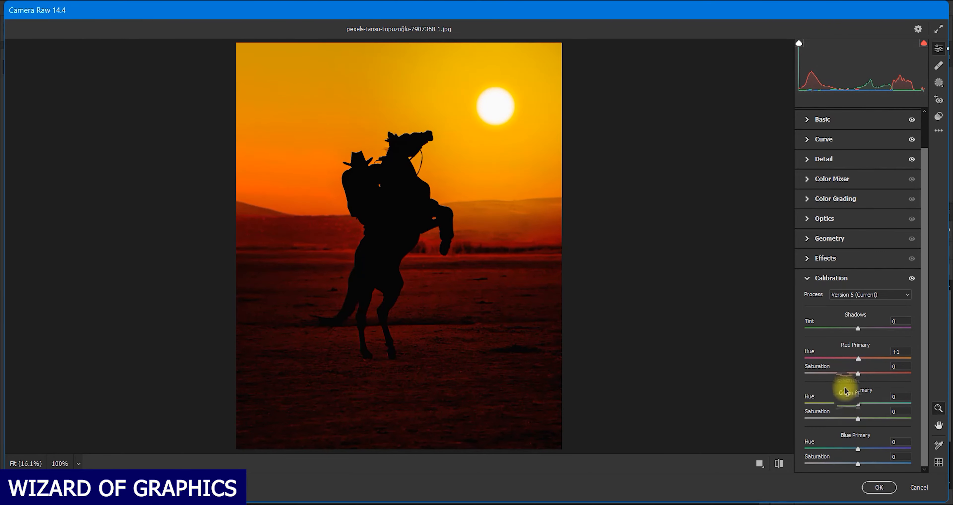